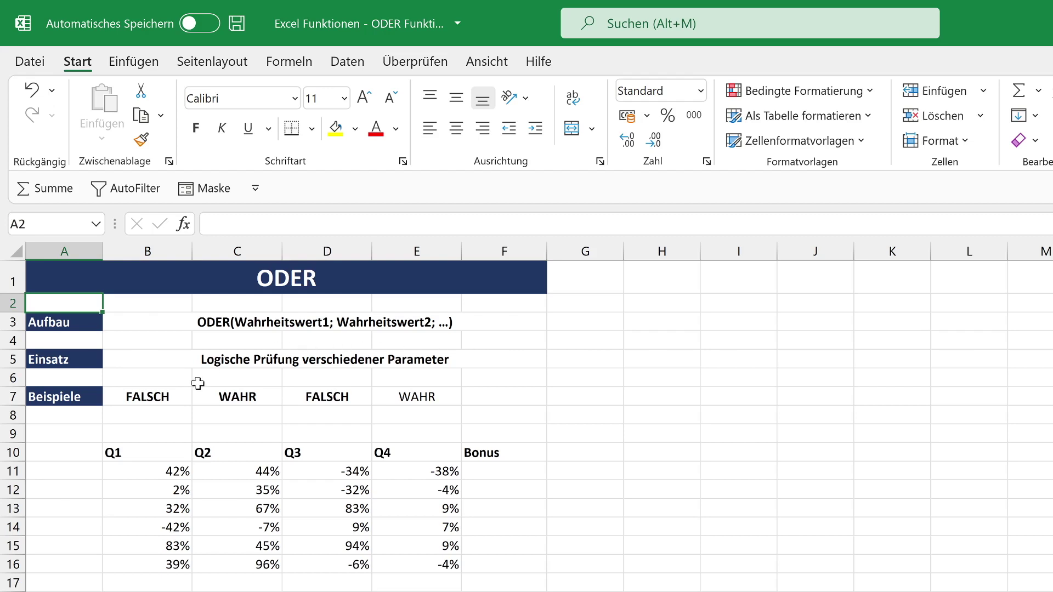
- Delete the example ODER formula in E7, leaving E7 ready for a new one
left_click(183, 325)
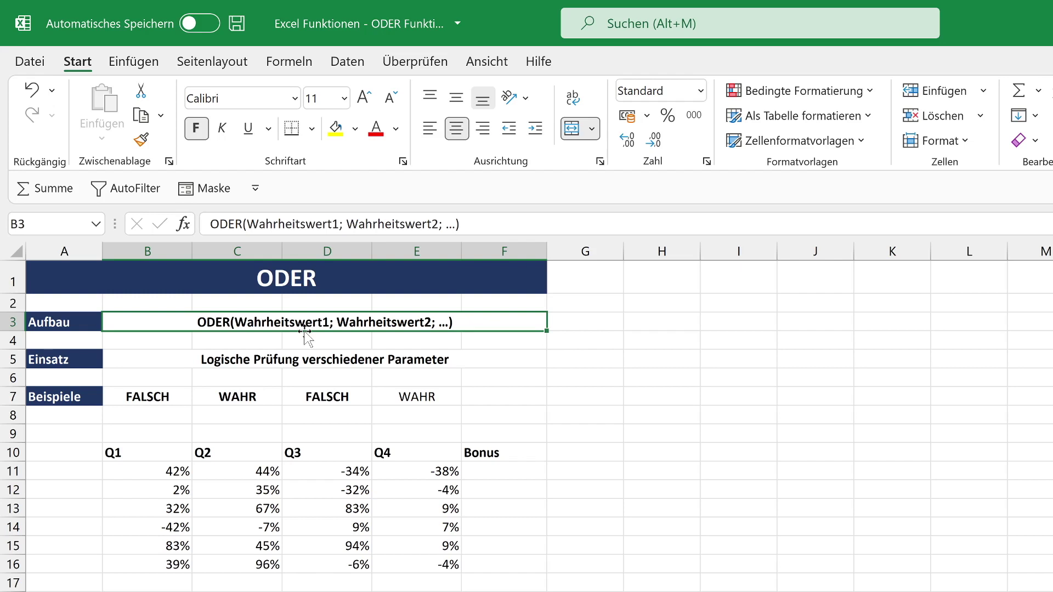
left_click(426, 395)
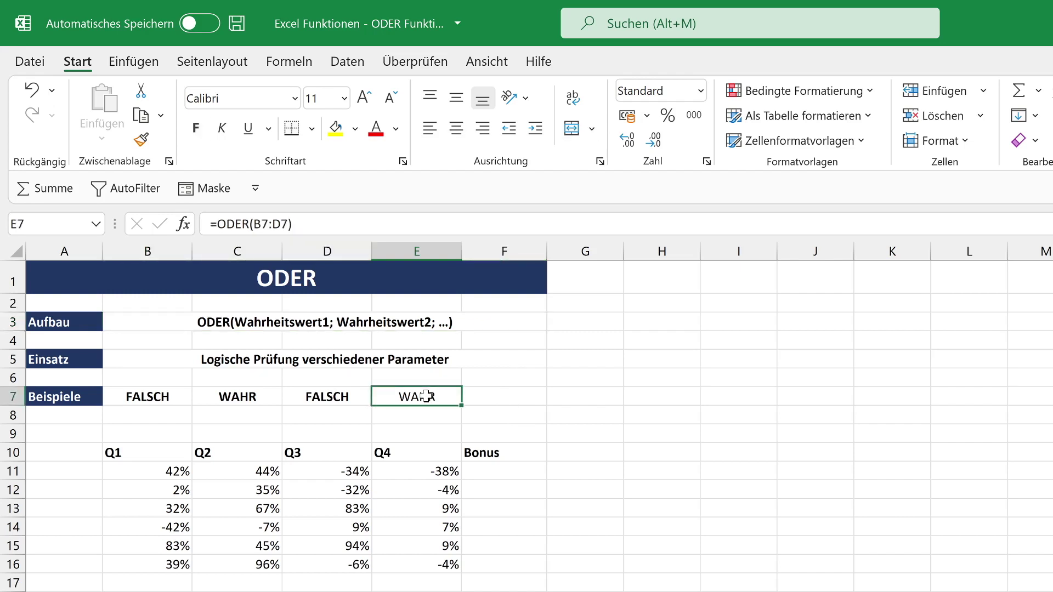
key("Delete")
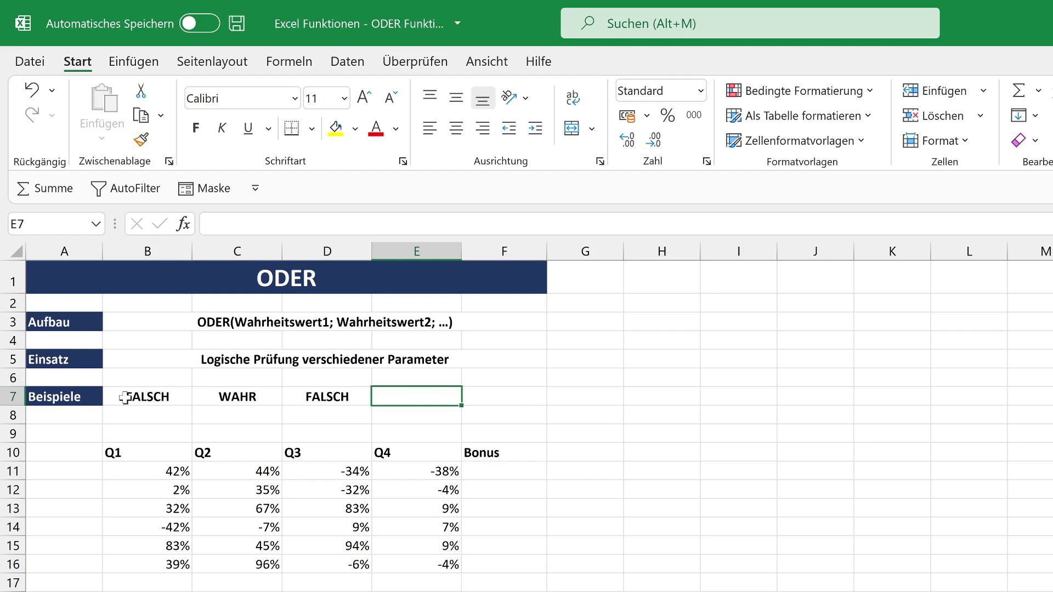
left_click_drag(125, 396, 351, 390)
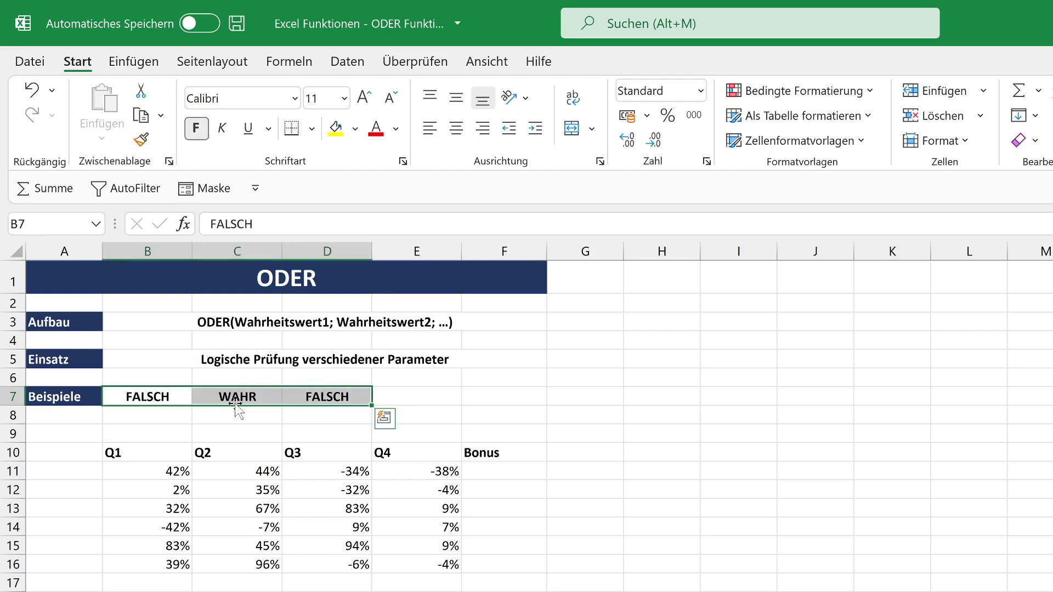
left_click(414, 395)
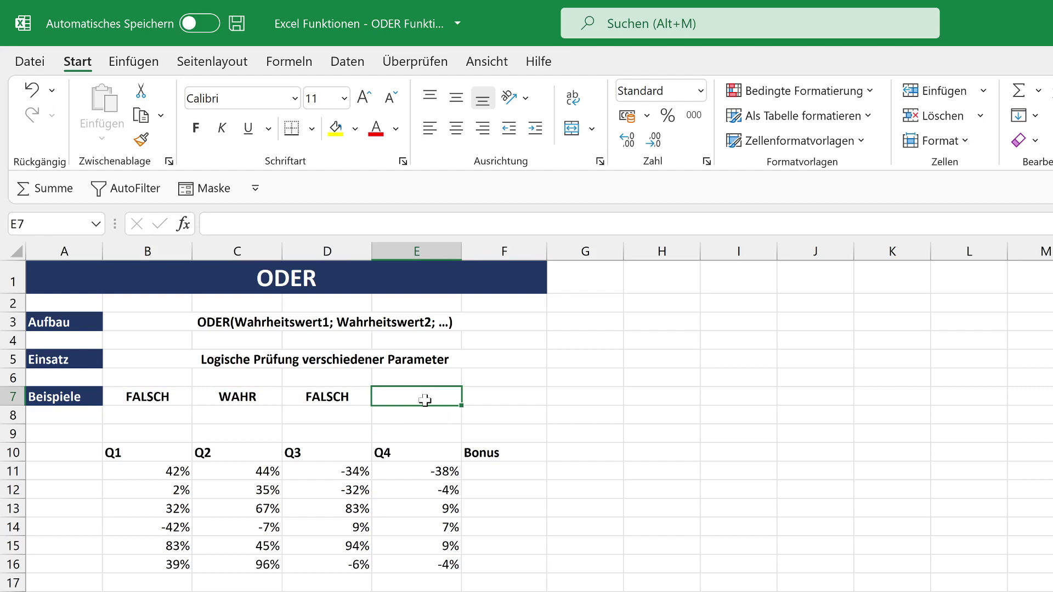
- Enter =ODER(B7;C7;D7) in E7, which returns WAHR
type("=ODER")
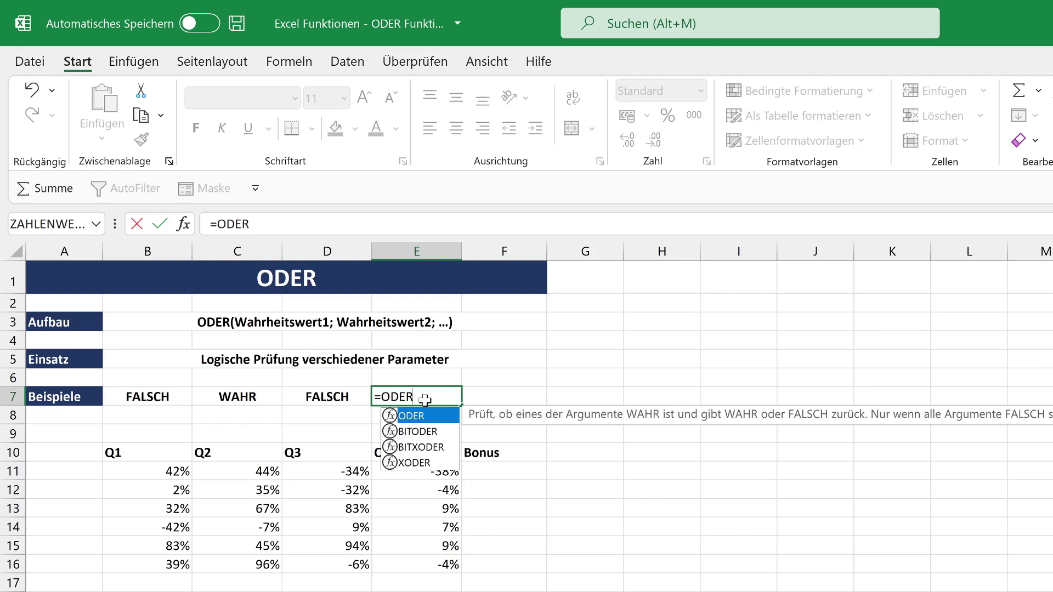
type("(")
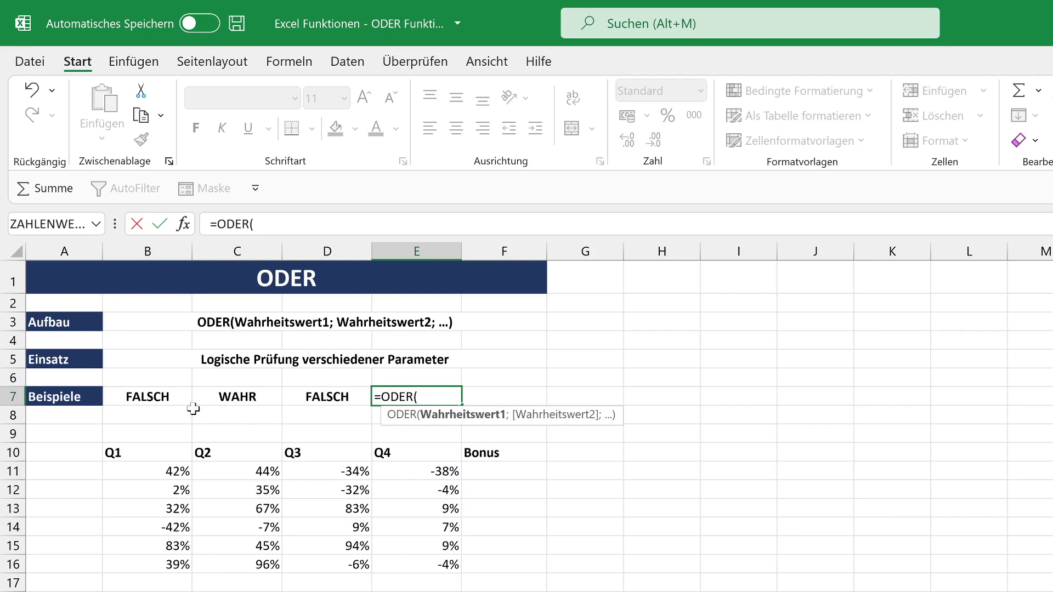
left_click(158, 397)
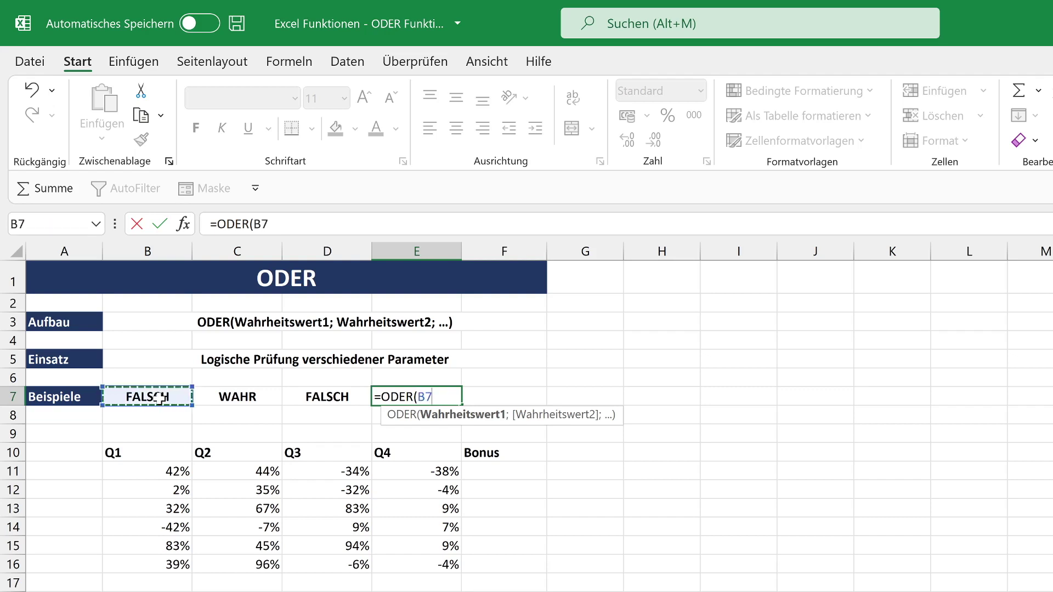
type(";")
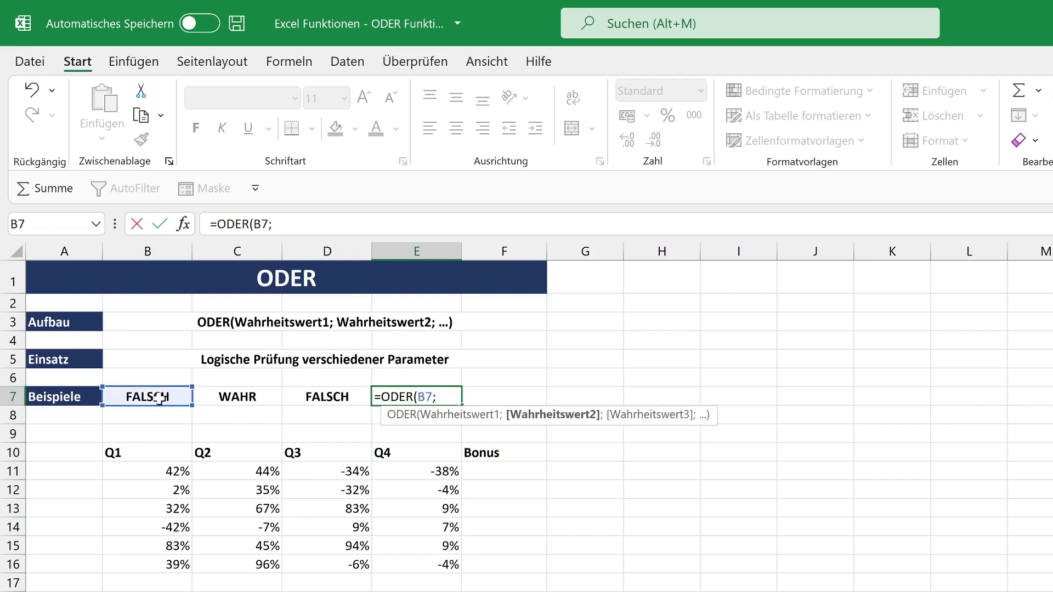
left_click(254, 399)
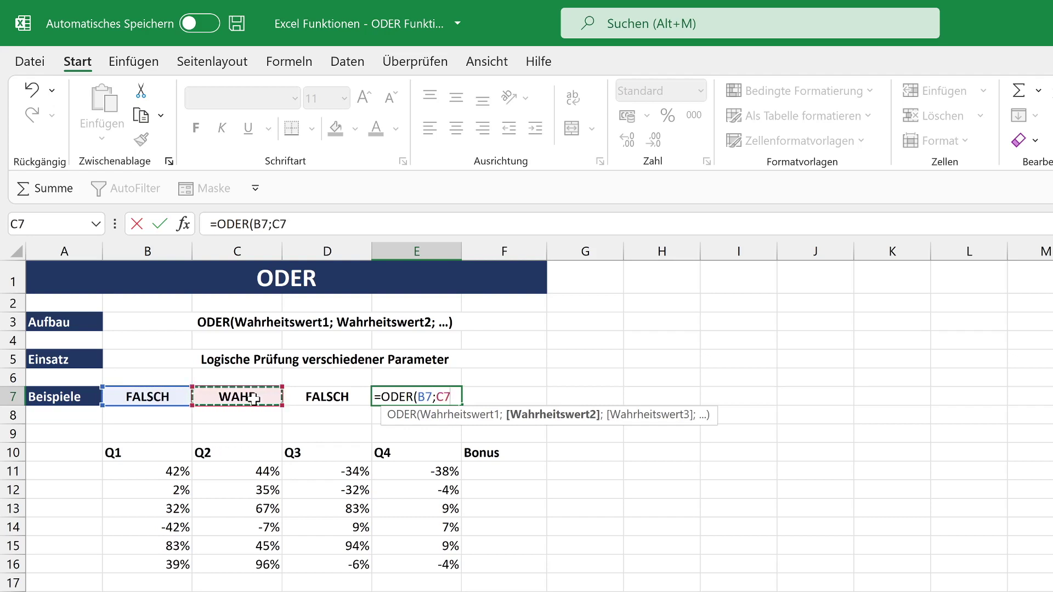
type(";")
left_click(321, 397)
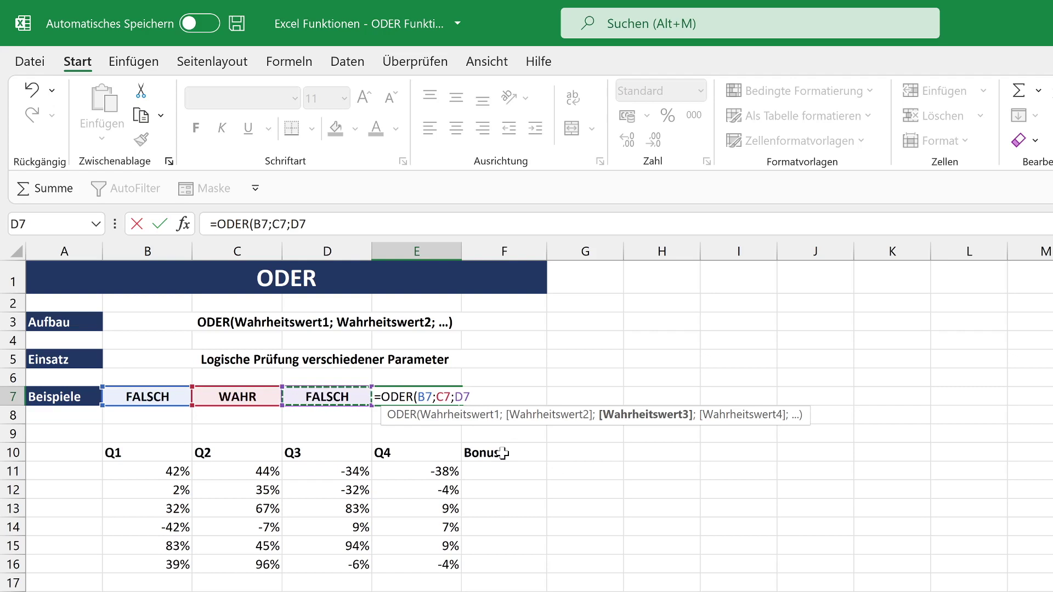
key("Return")
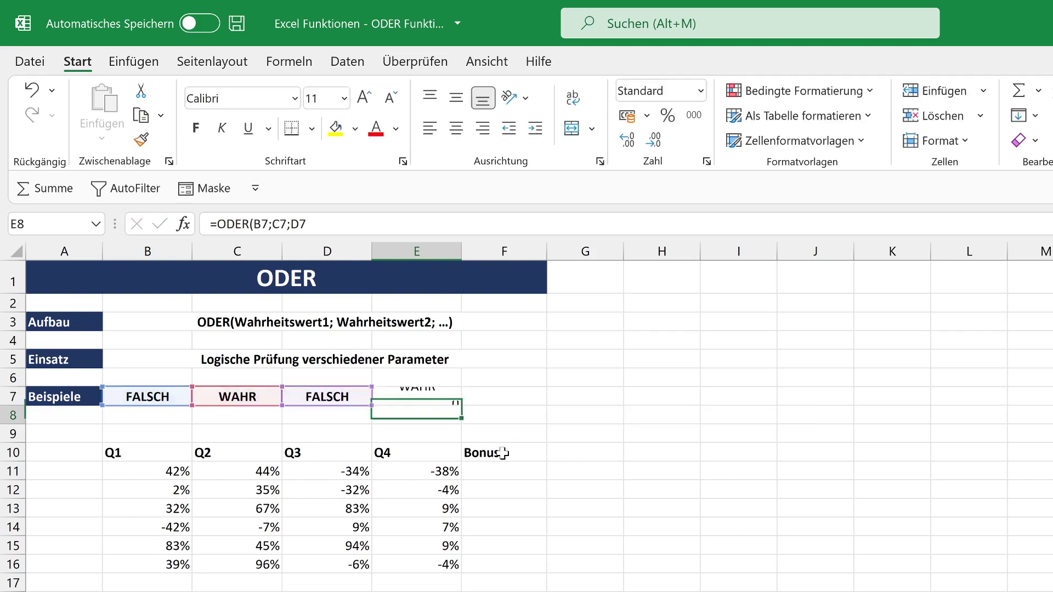
left_click(432, 395)
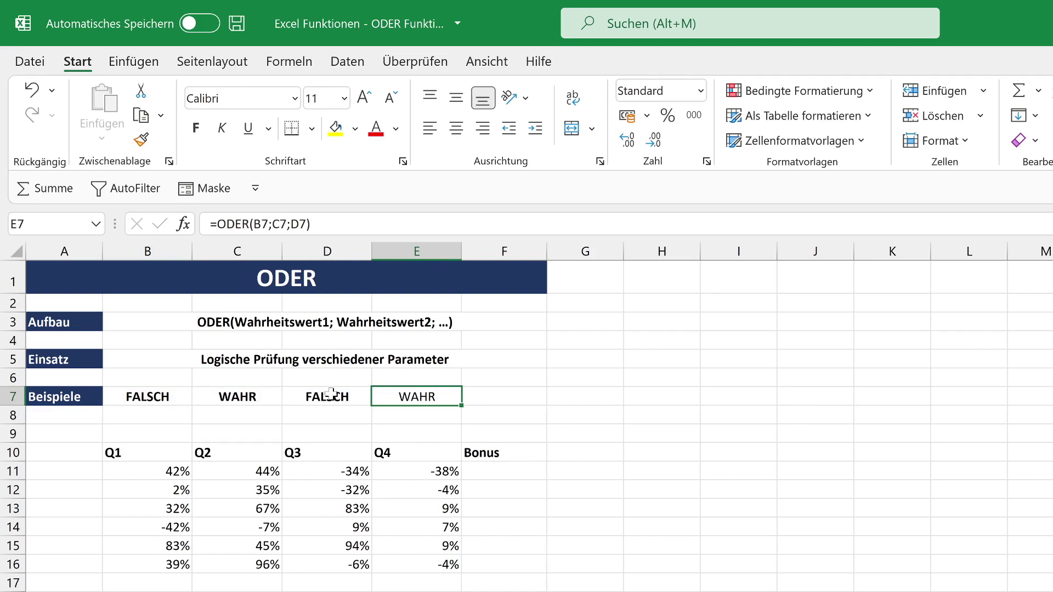
- Change C7 from WAHR to FALSCH, turning the E7 result to FALSCH
left_click(220, 395)
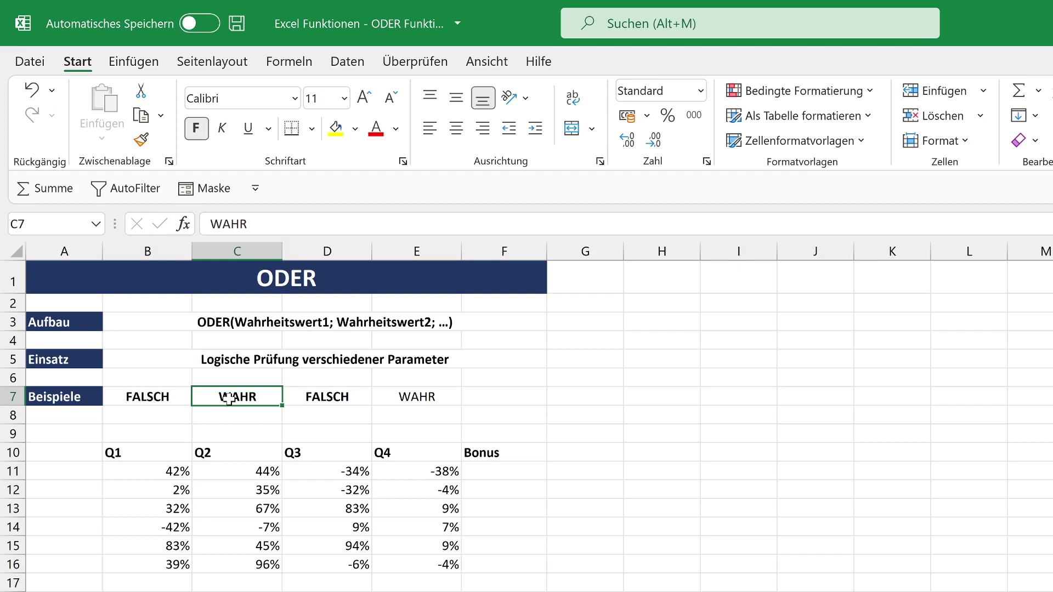
type("FALS")
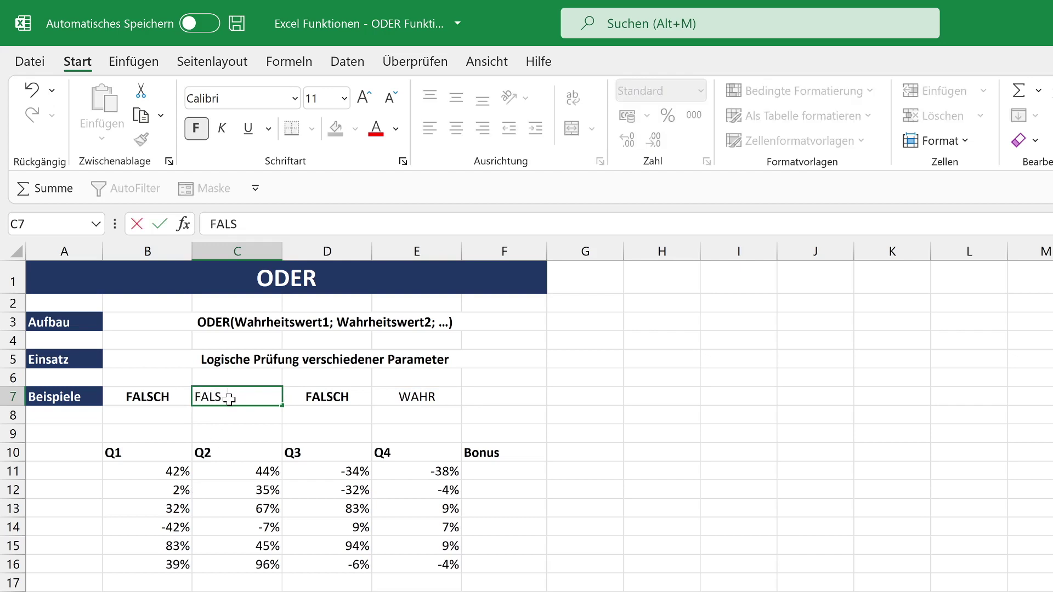
type("CH")
key("Return")
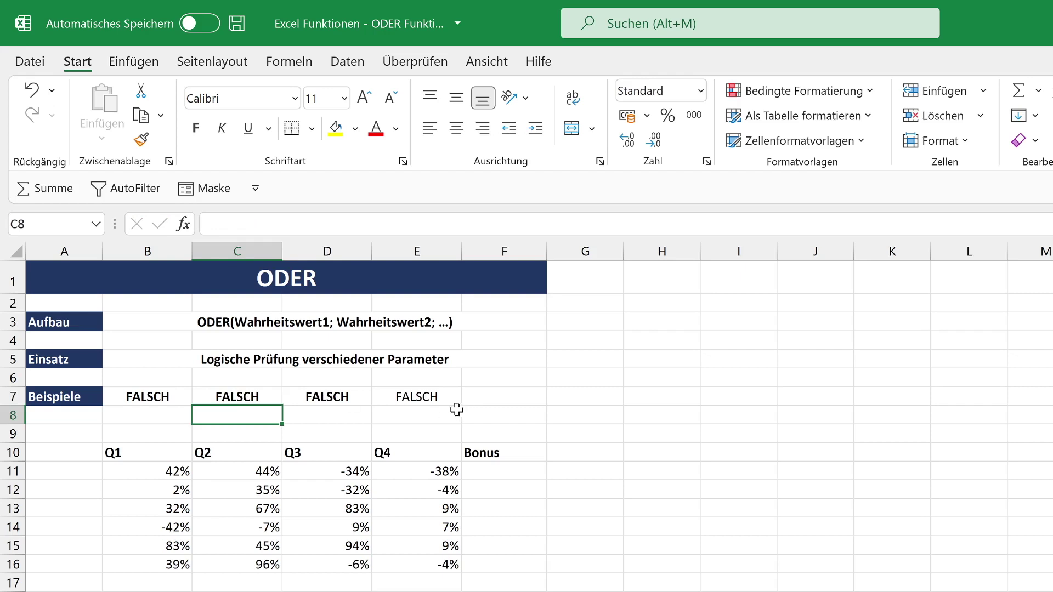
left_click(429, 397)
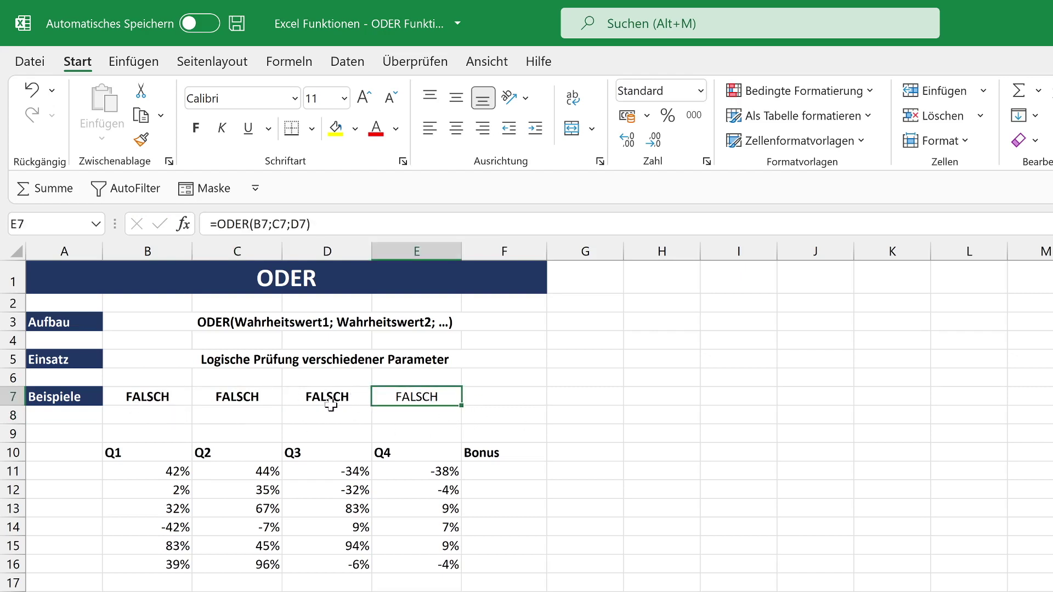
- Replace E7's three separate arguments with the range, giving =ODER(B7:D7)
double_click(413, 395)
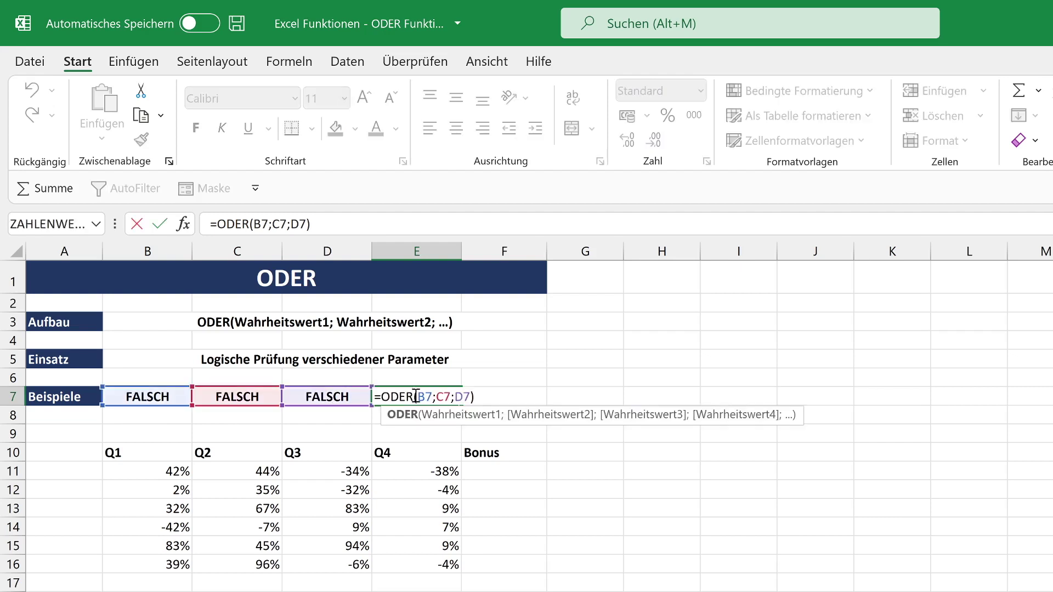
left_click_drag(418, 397, 494, 396)
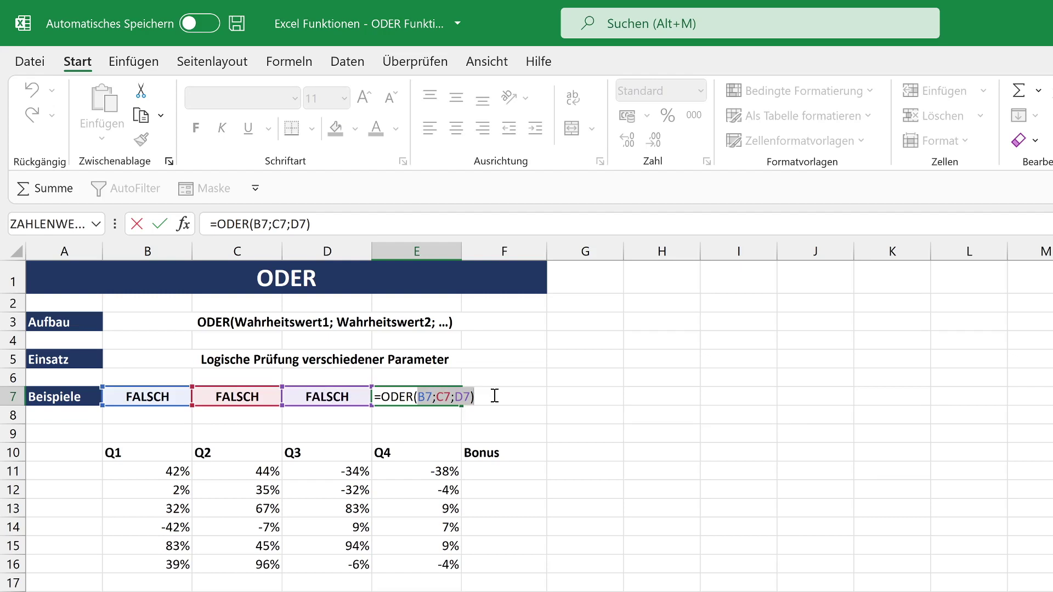
key("BackSpace")
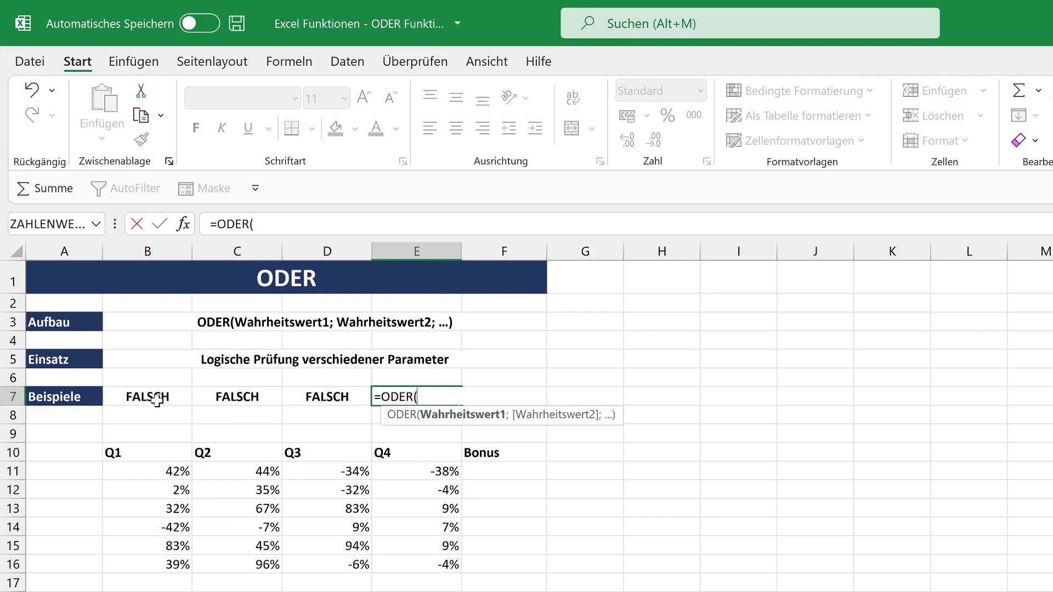
left_click_drag(146, 396, 321, 393)
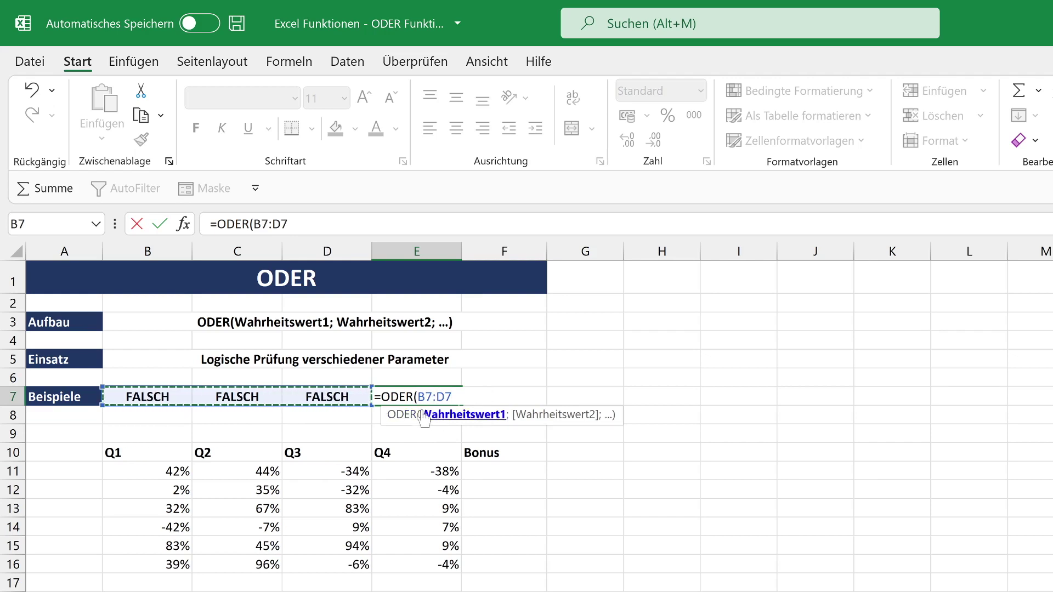
key("Return")
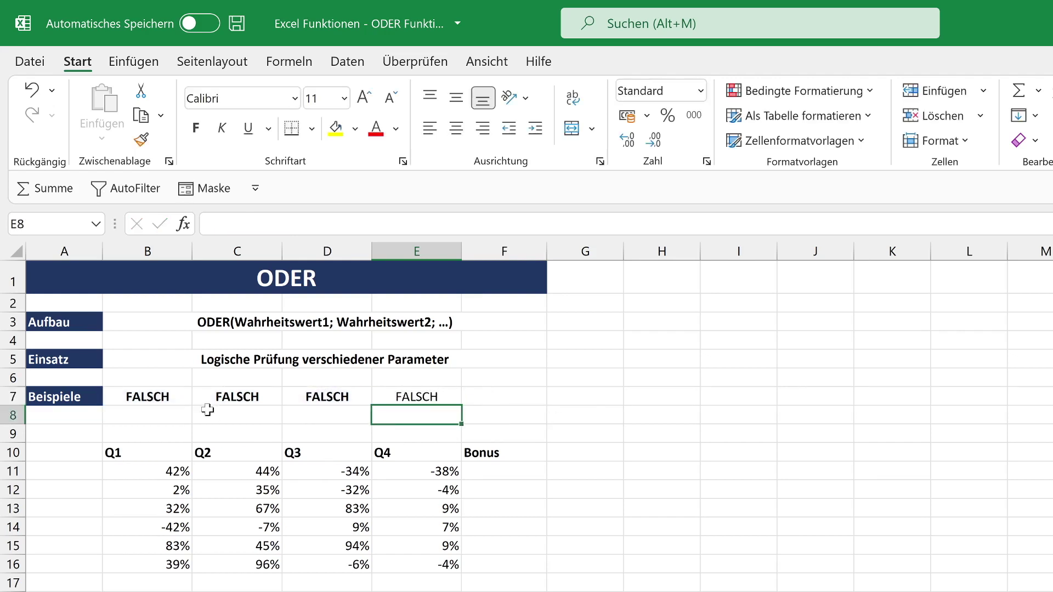
- Enter WAHR in B7, C7 and D7 so =ODER(B7:D7) in E7 returns WAHR
left_click(171, 399)
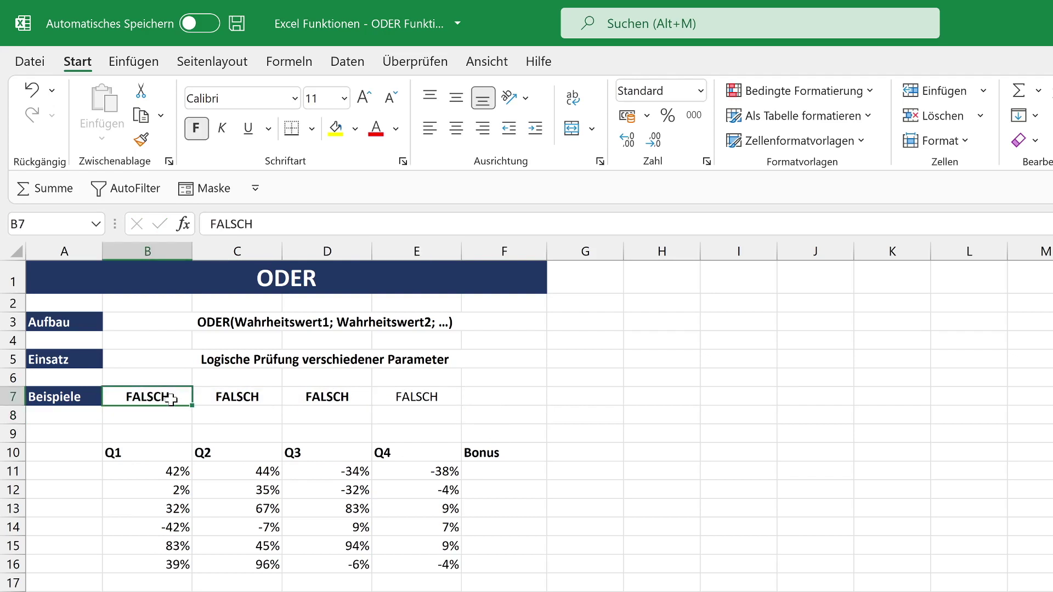
type("WAHR")
key("Return")
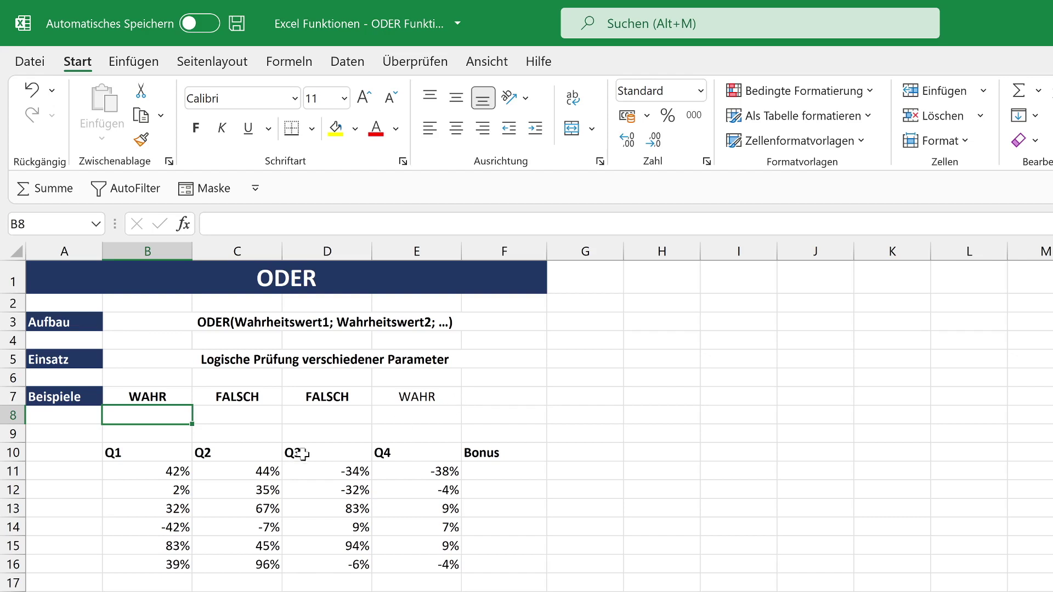
left_click(256, 401)
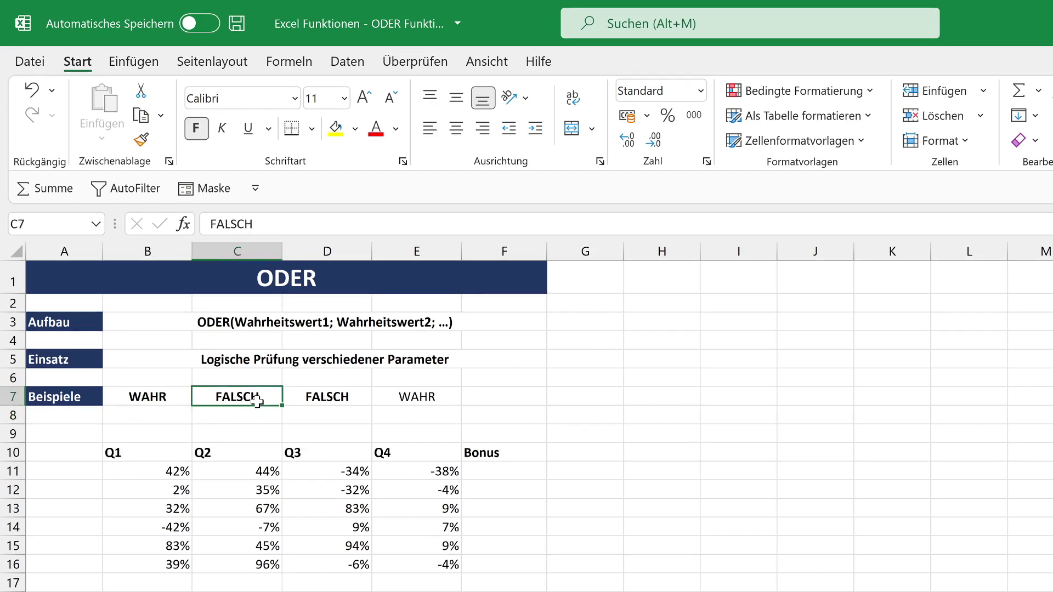
type("WAHR")
key("Return")
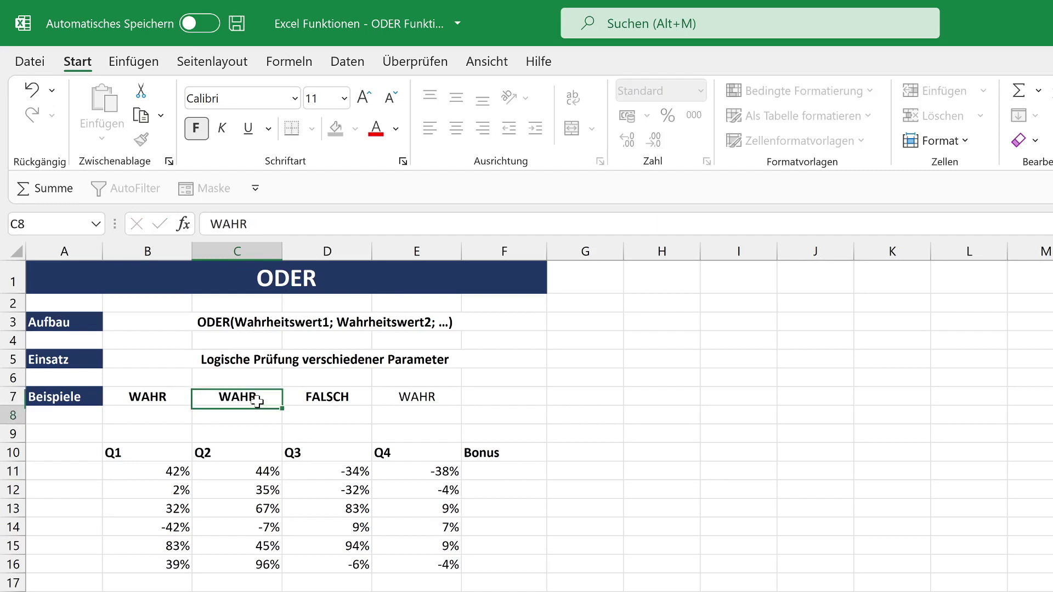
left_click(326, 396)
type("WHAR")
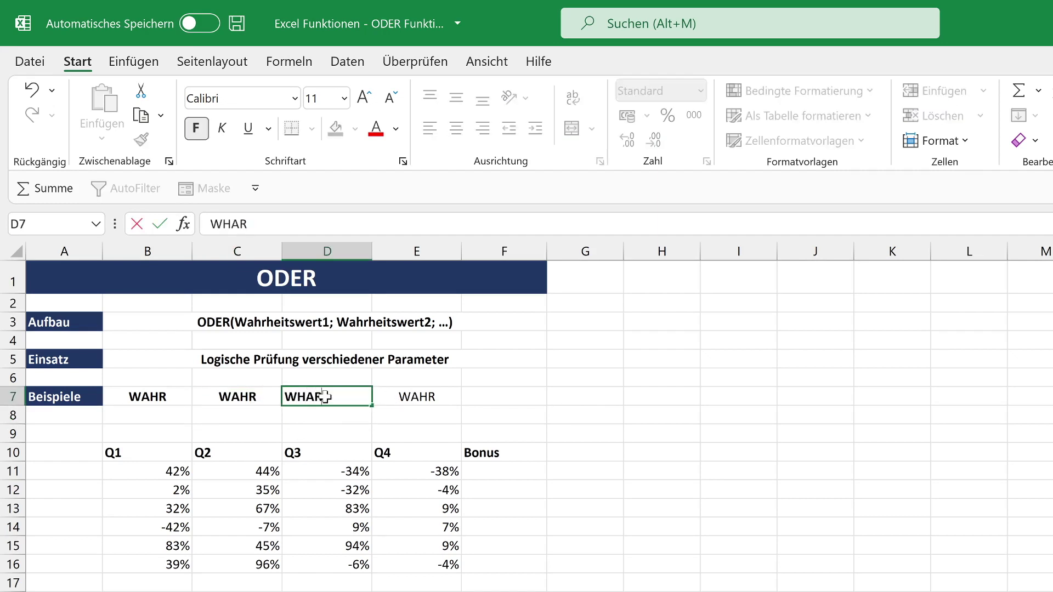
key("BackSpace")
key("BackSpace")
key("BackSpace")
type("AH")
type("R")
key("Return")
left_click(454, 398)
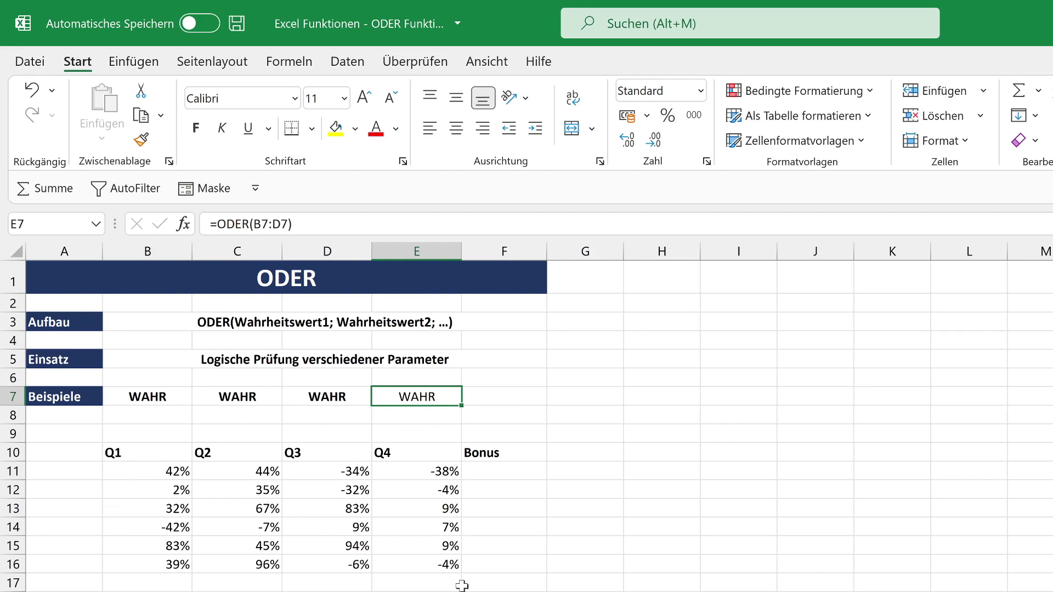
left_click_drag(134, 456, 430, 453)
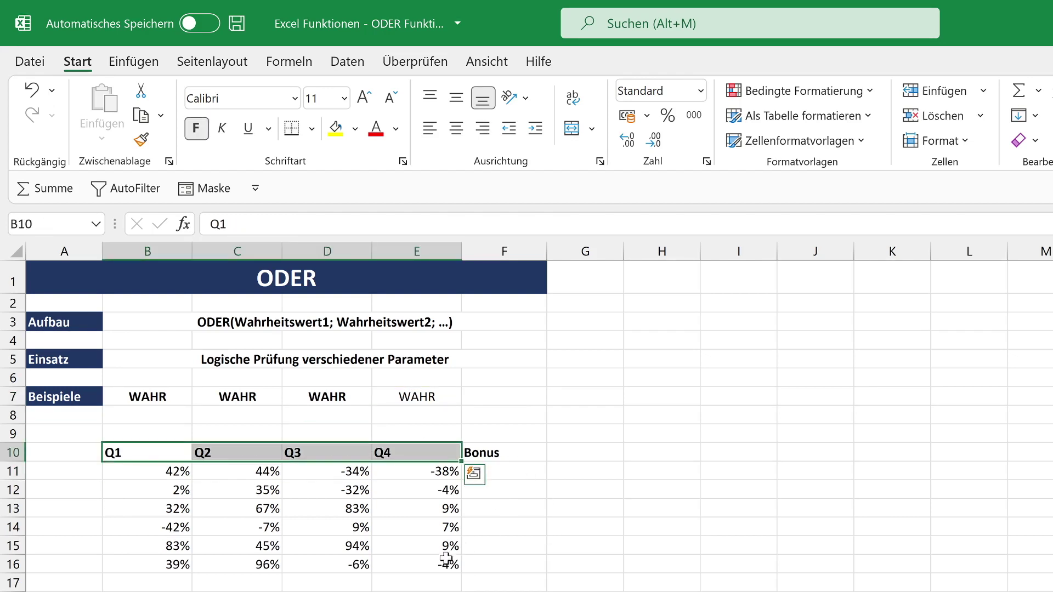
left_click(522, 458)
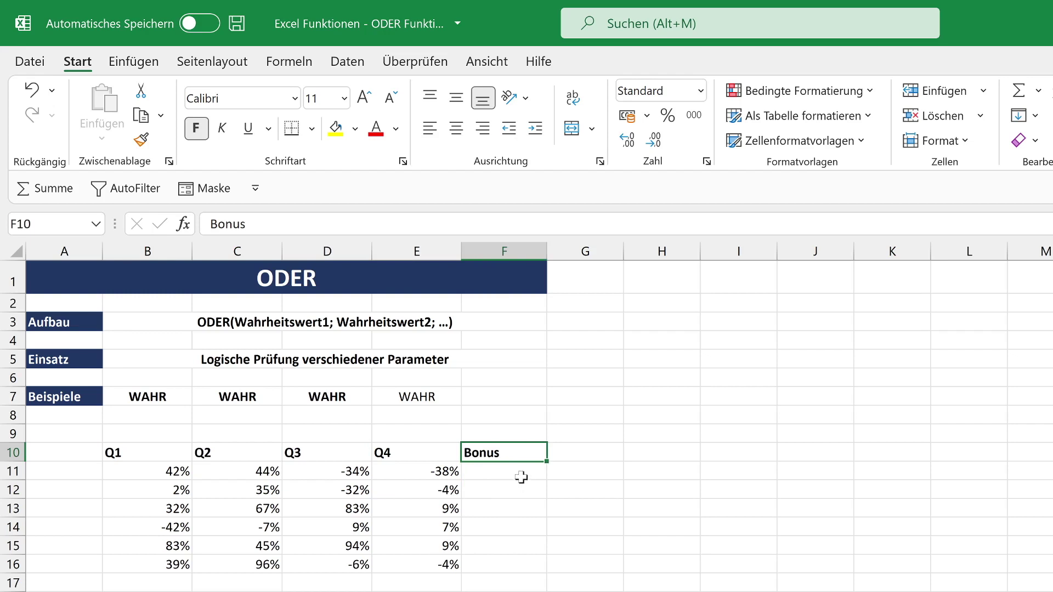
left_click(520, 475)
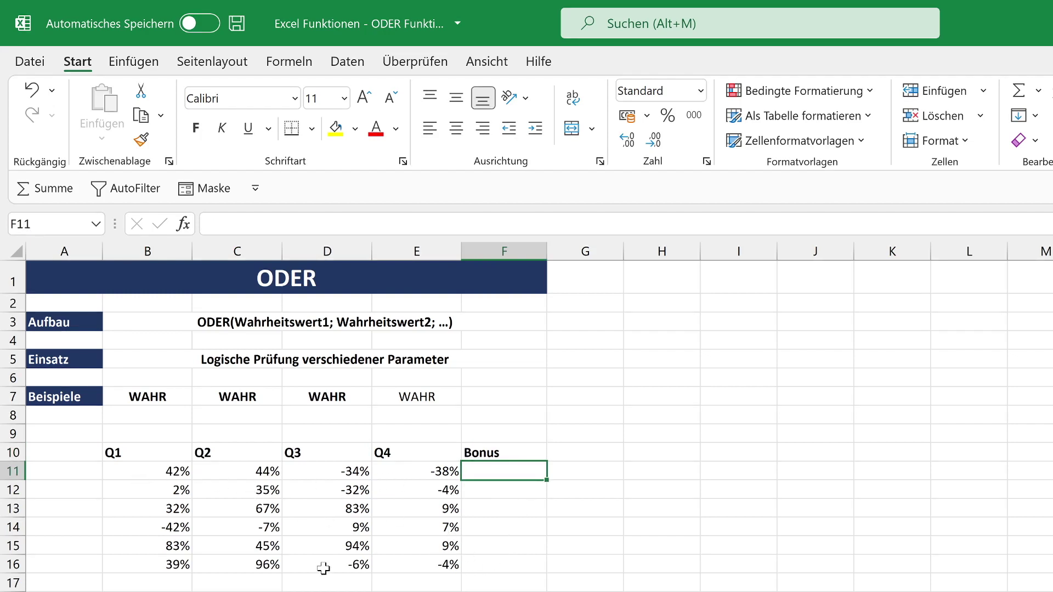
left_click(12, 470)
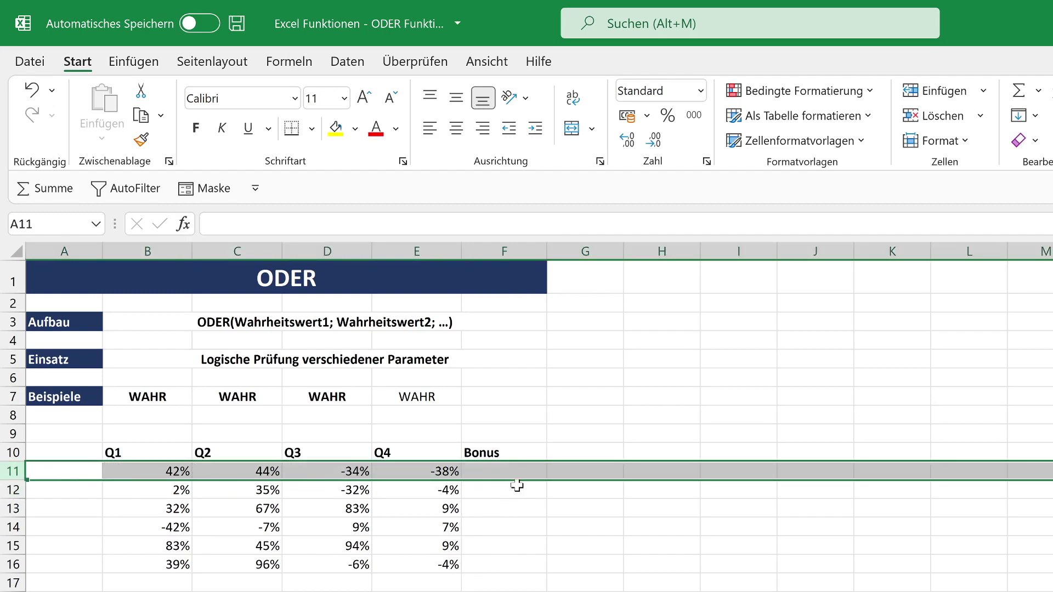
left_click(487, 472)
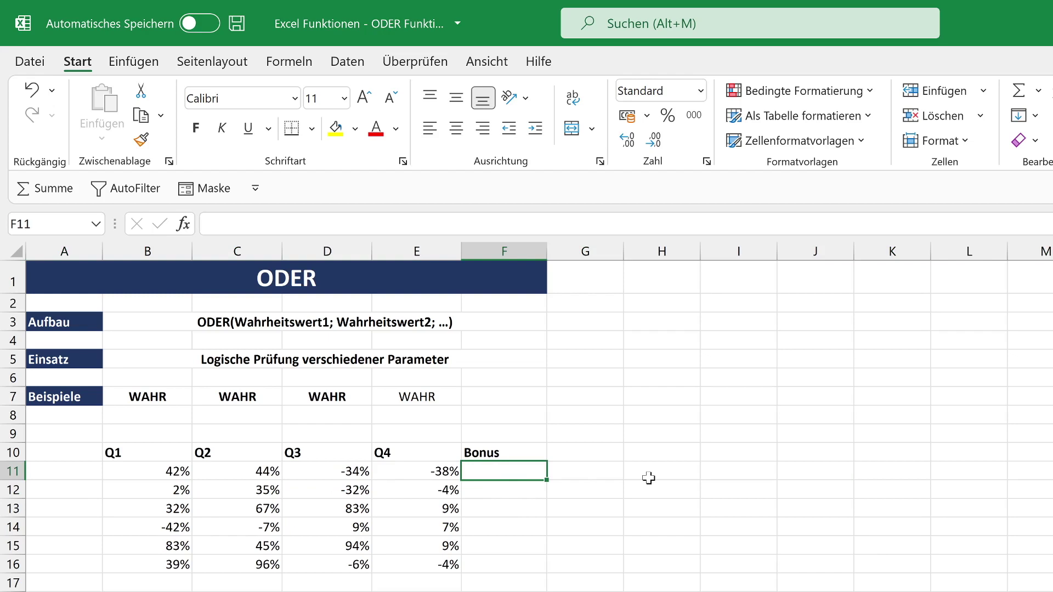
left_click_drag(447, 472, 176, 470)
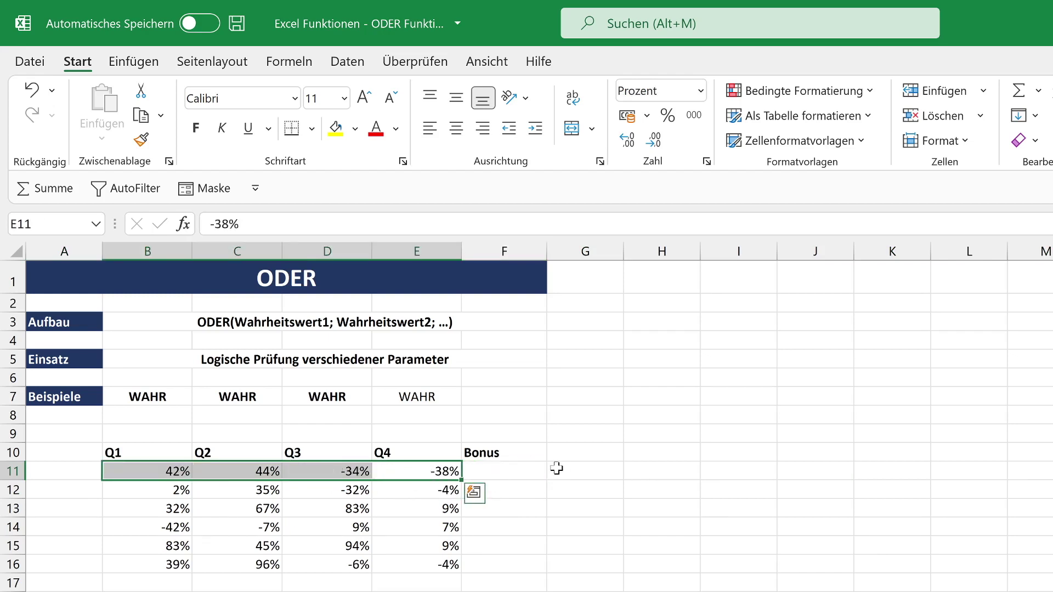
left_click(522, 475)
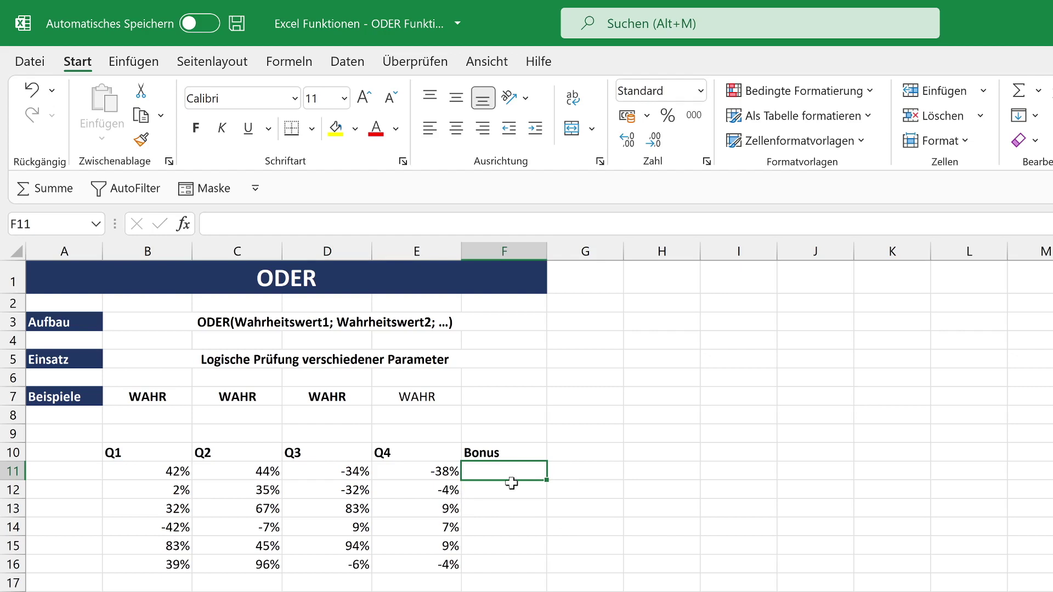
- Start =ODER( in F11, trying B11>0 and C11 conditions, then removing them
type("=ODER")
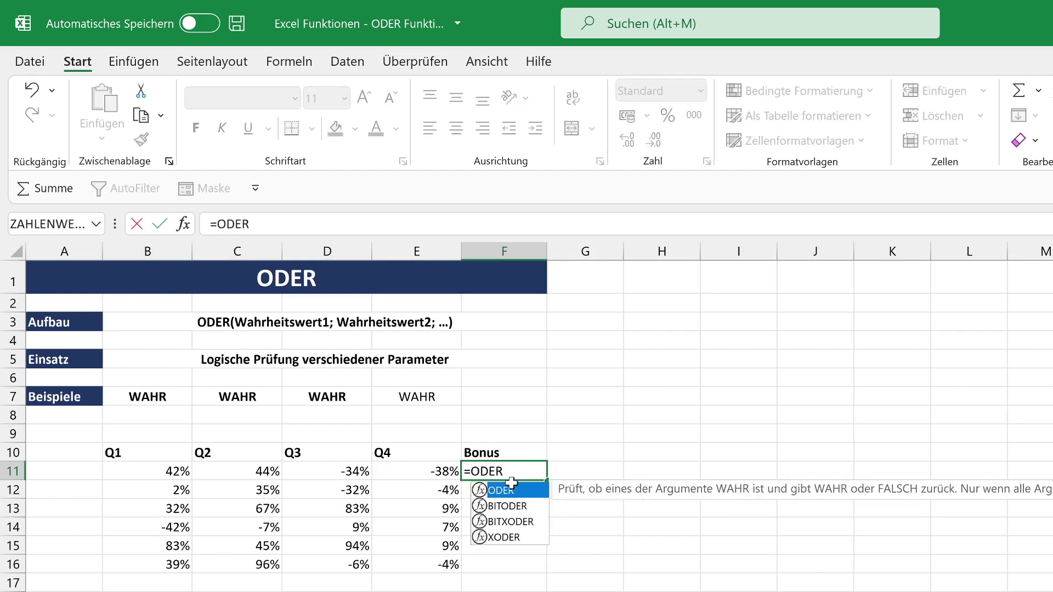
key("Tab")
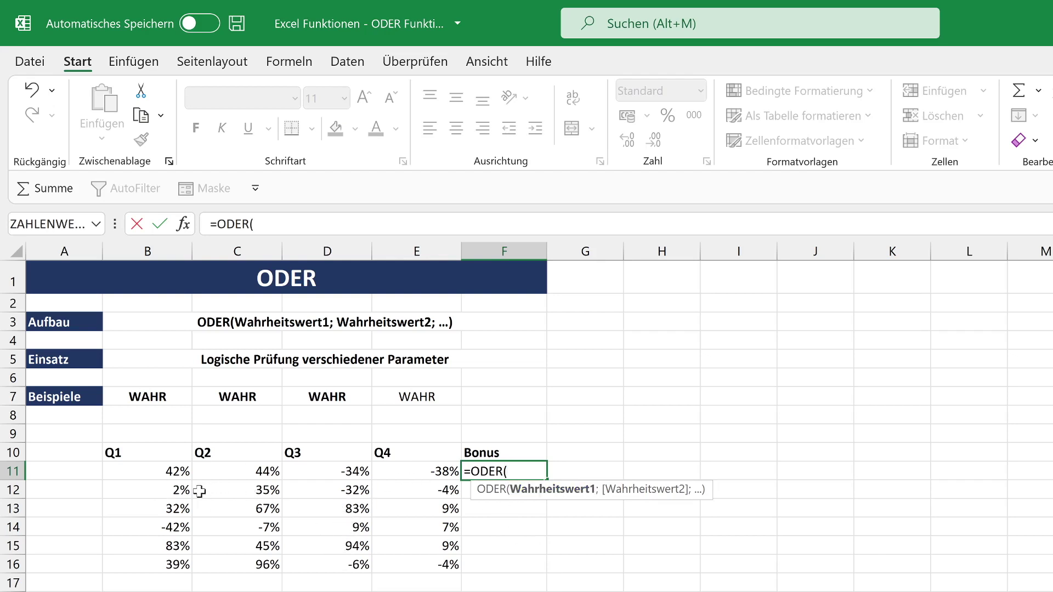
left_click(157, 472)
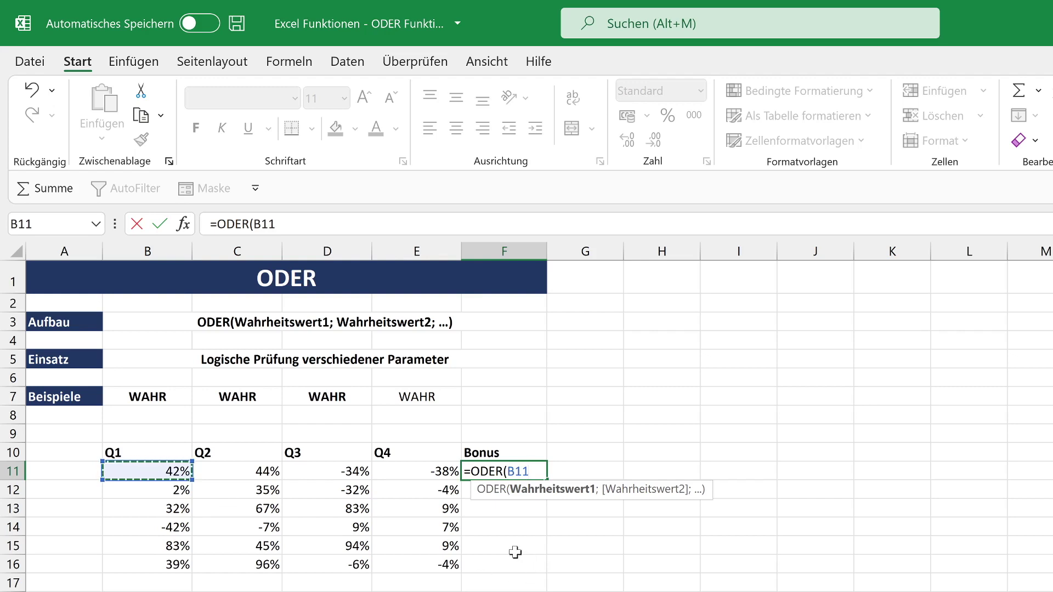
type(">0")
type(";")
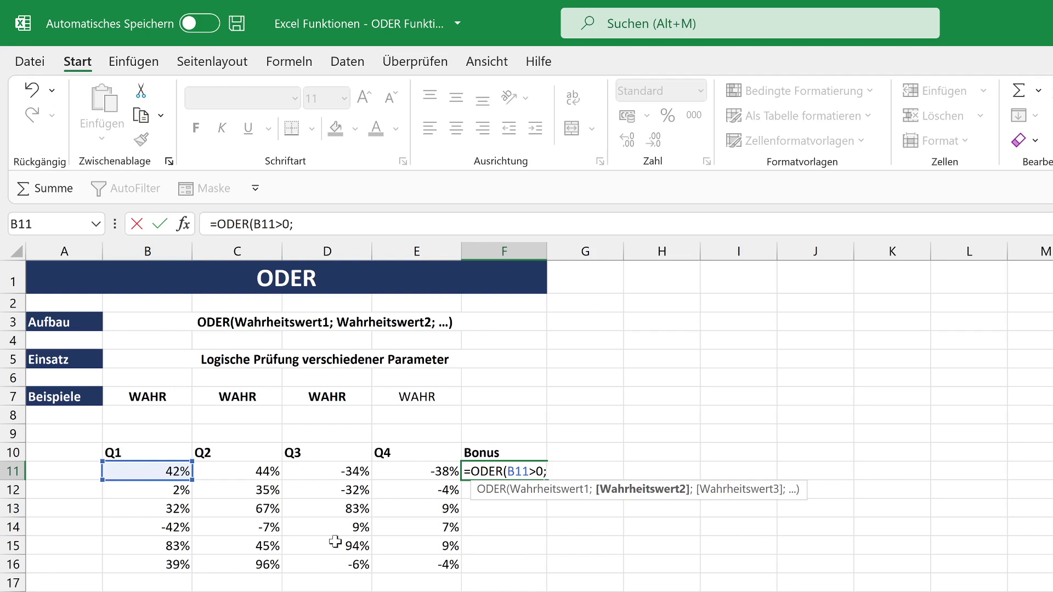
left_click(249, 471)
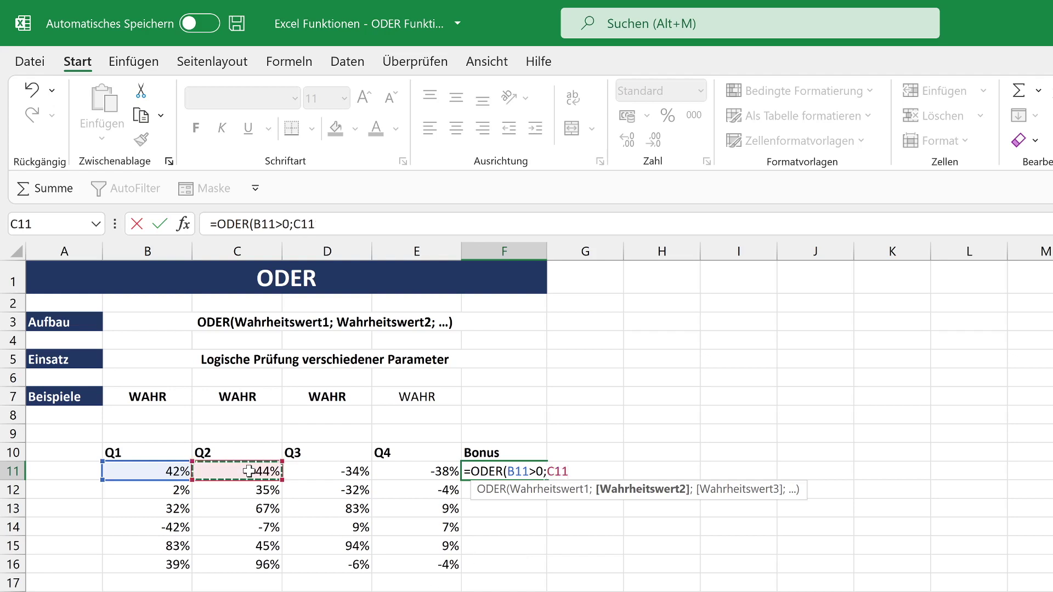
key("BackSpace")
key("BackSpace")
key("BackSpace")
key("BackSpace")
key("BackSpace")
key("BackSpace")
key("BackSpace")
key("BackSpace")
key("BackSpace")
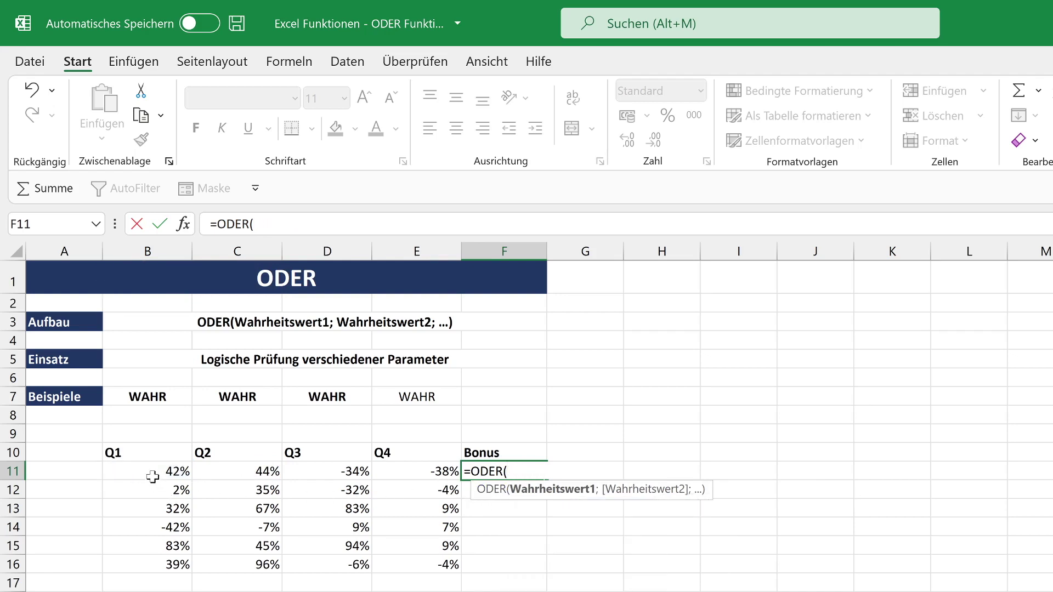
- Finish F11 as =ODER(B11:E11>0), which displays WAHR
left_click_drag(151, 471, 419, 477)
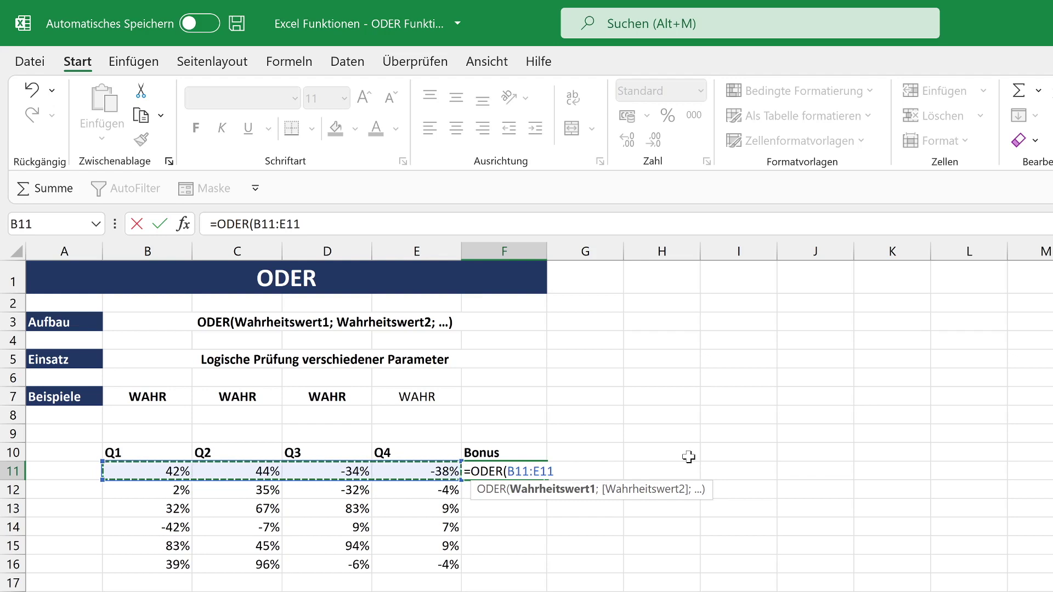
type(">")
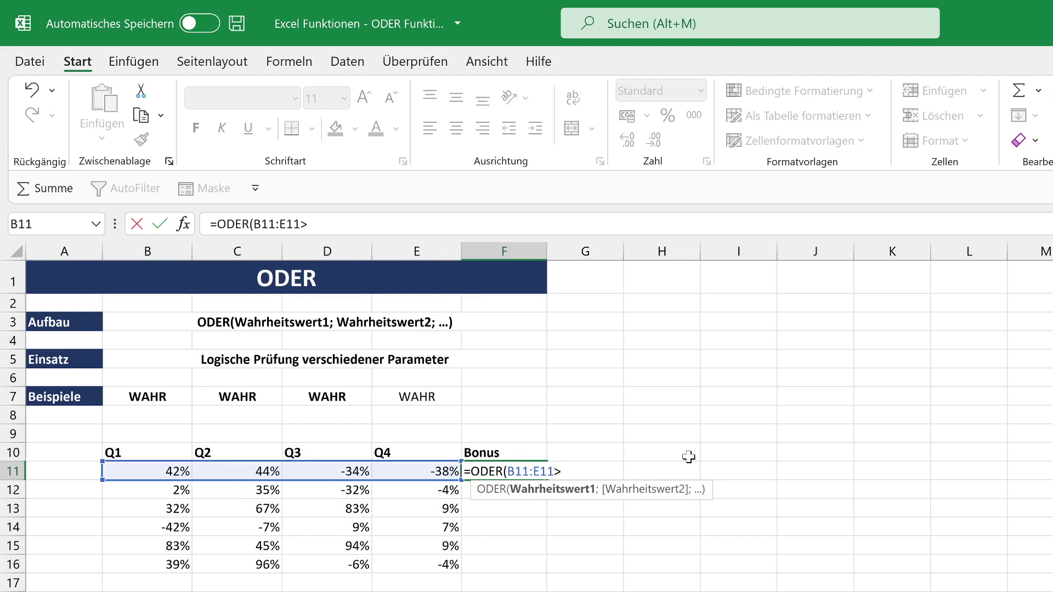
type("0)")
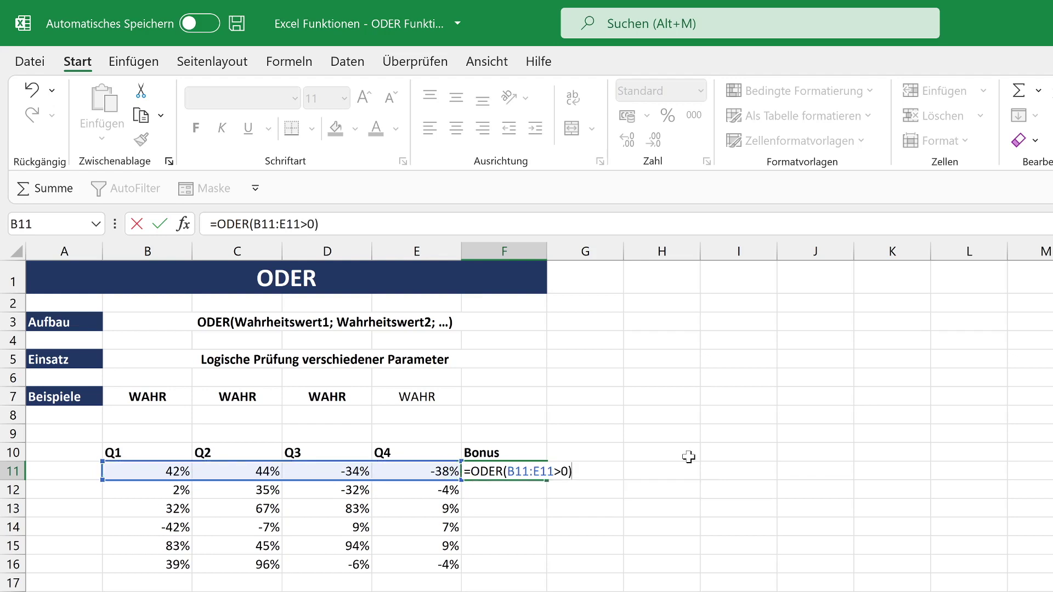
key("Return")
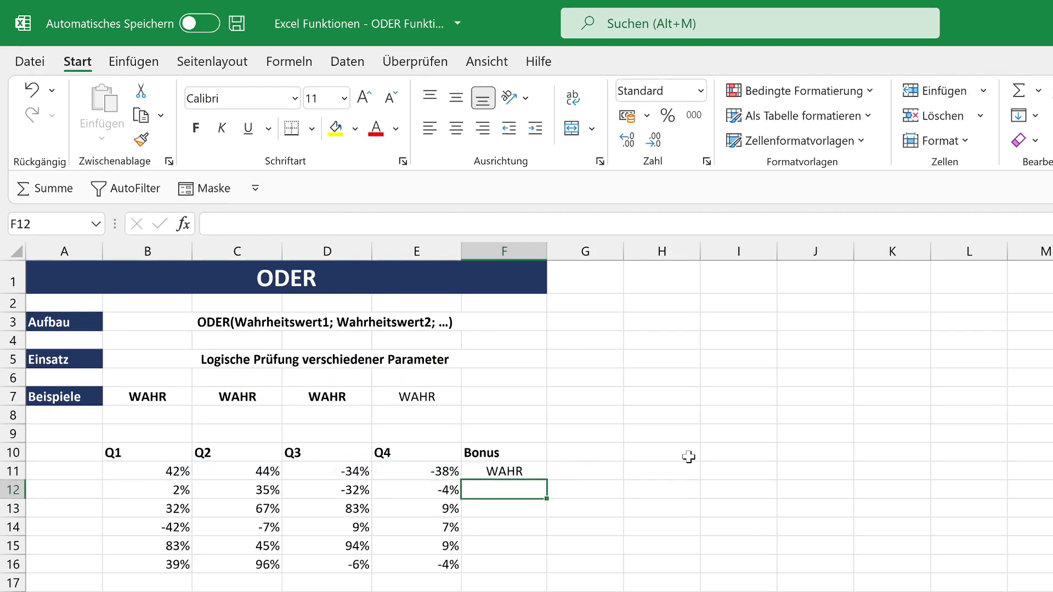
- Copy the F11 Bonus formula down to F16, each row showing WAHR
left_click(475, 475)
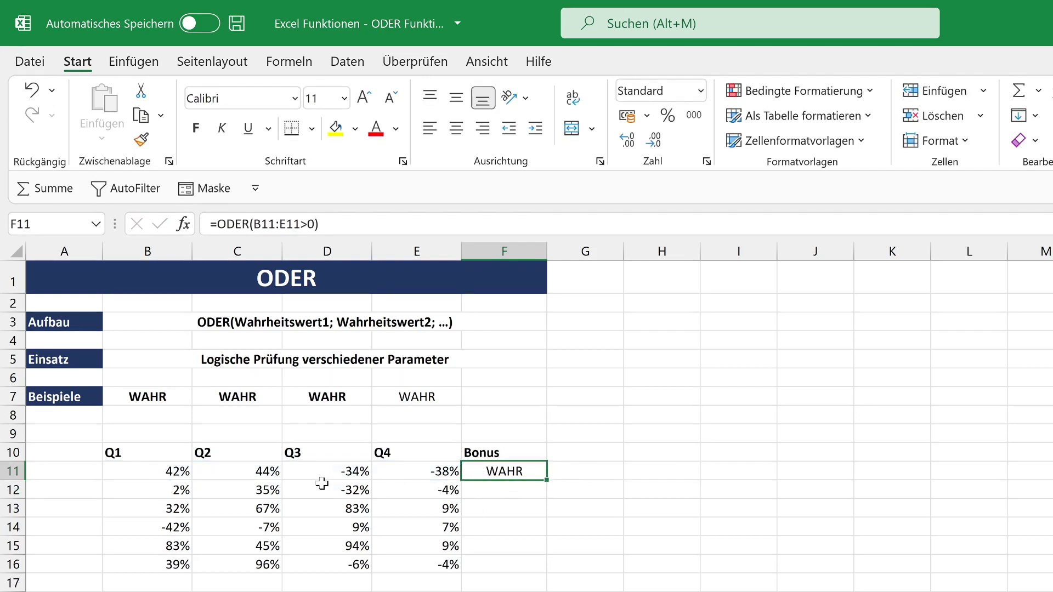
left_click_drag(253, 473, 165, 489)
left_click(186, 473)
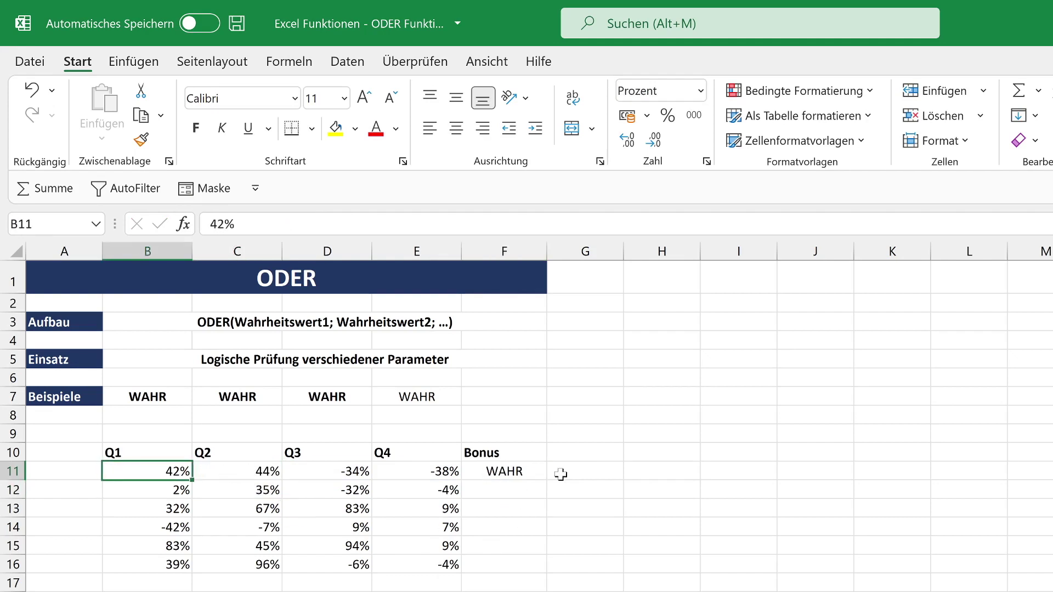
left_click(540, 471)
left_click_drag(548, 480, 547, 581)
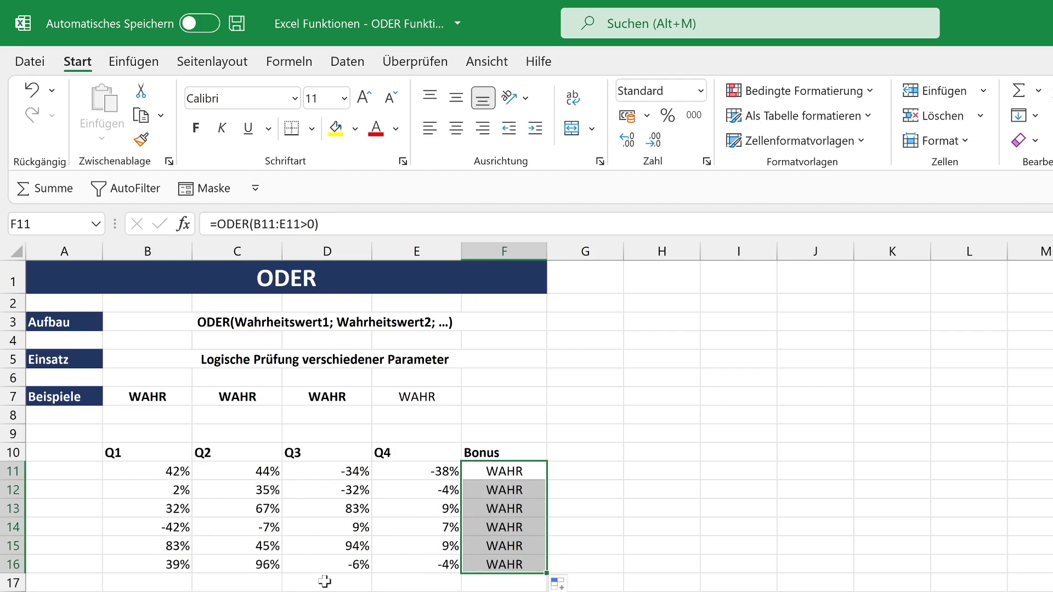
- Change D14 to -9% and E14 to -7%, so F14 shows FALSCH
left_click(335, 522)
double_click(338, 529)
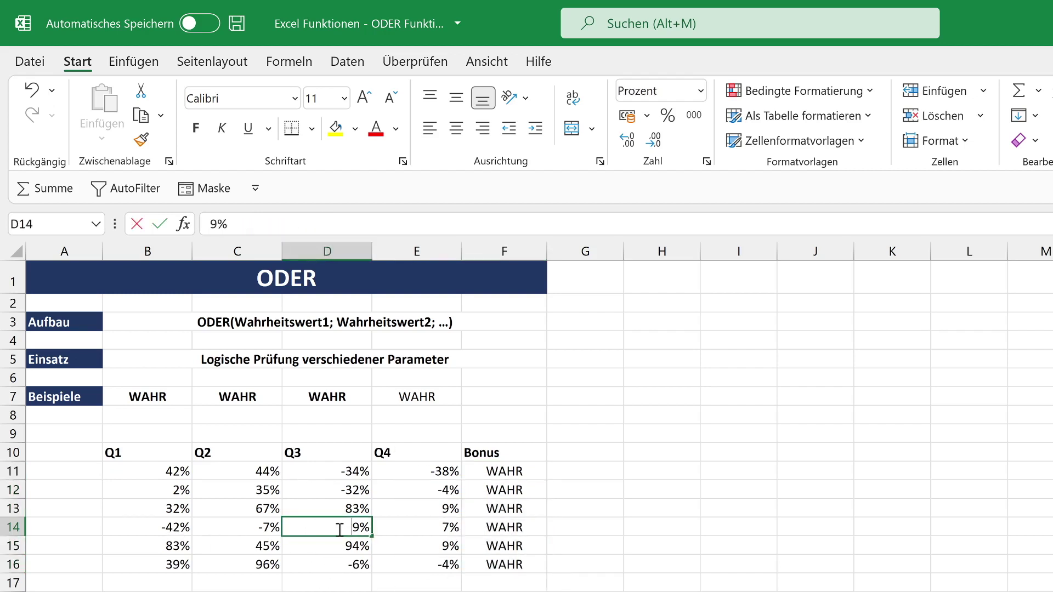
type("-")
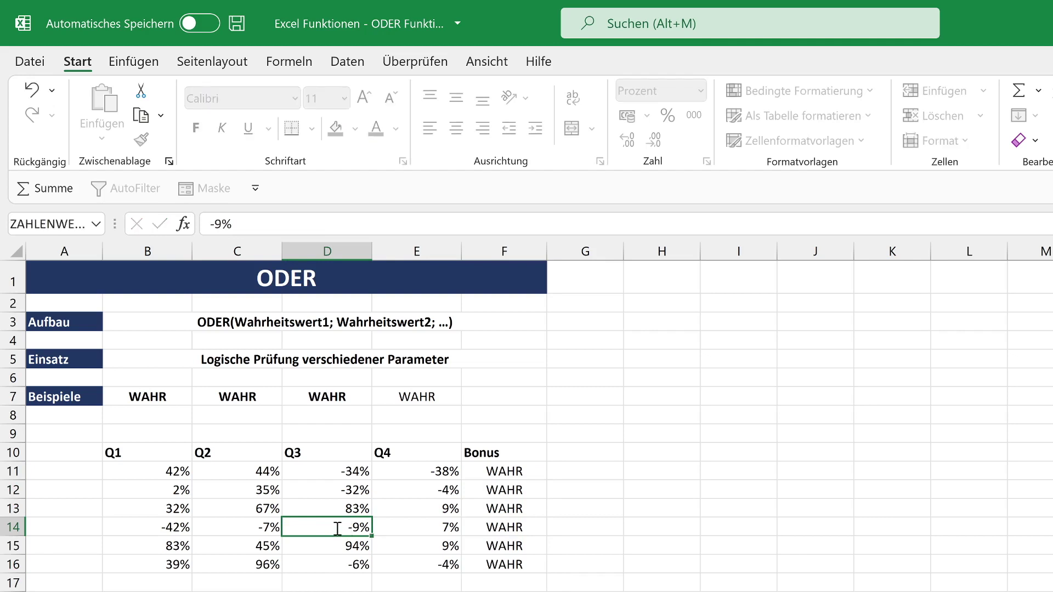
key("Return")
double_click(440, 528)
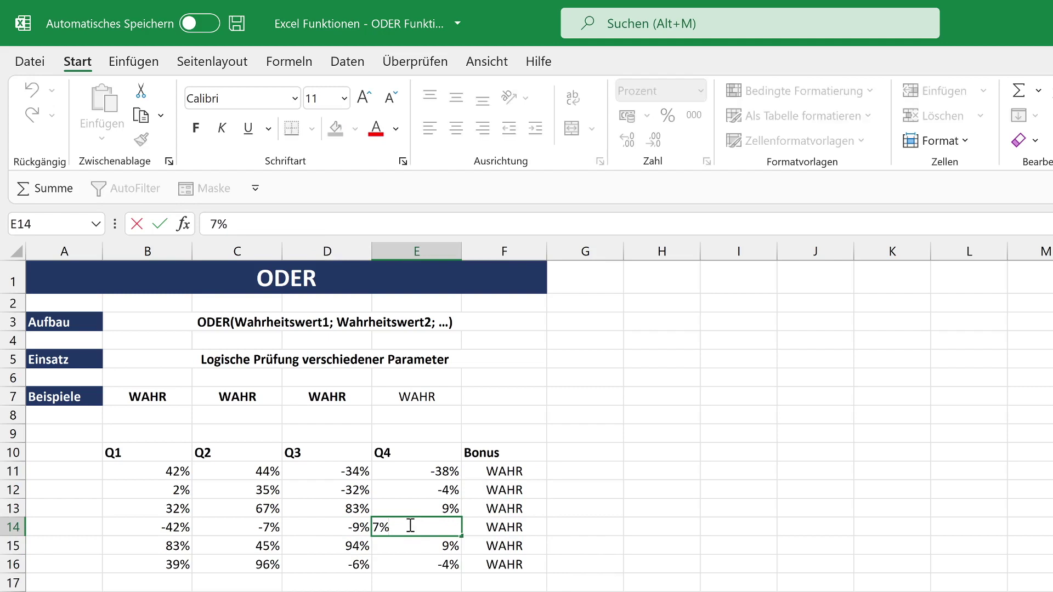
type("-")
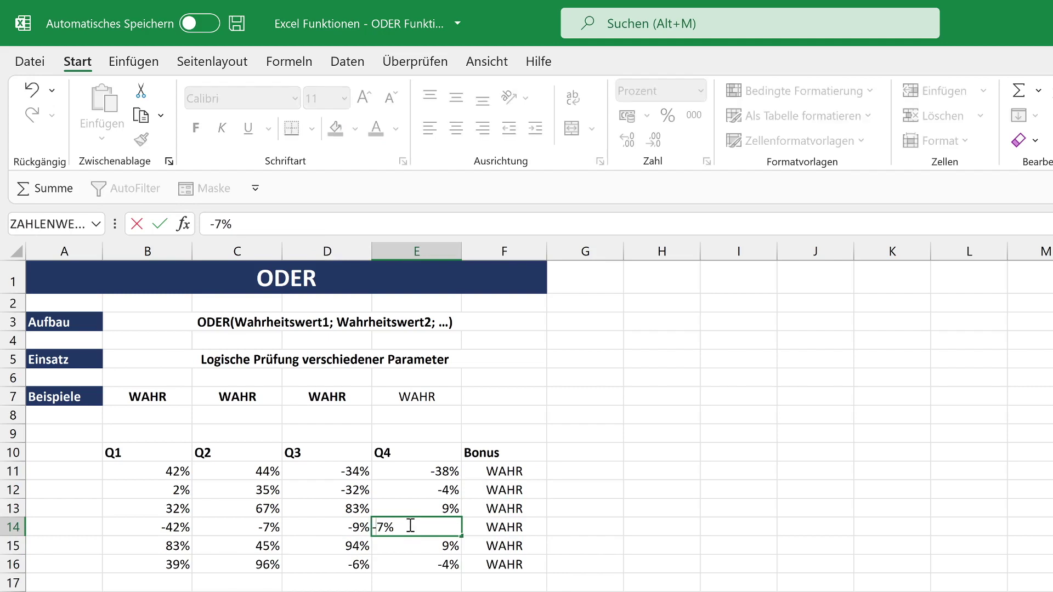
key("Return")
left_click(541, 525)
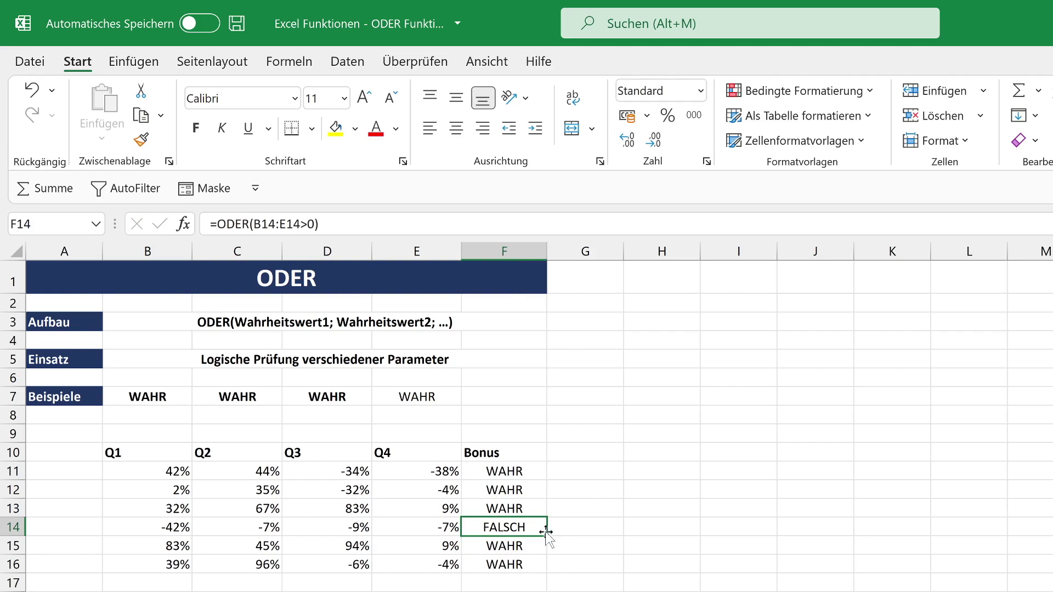
left_click_drag(440, 527, 145, 527)
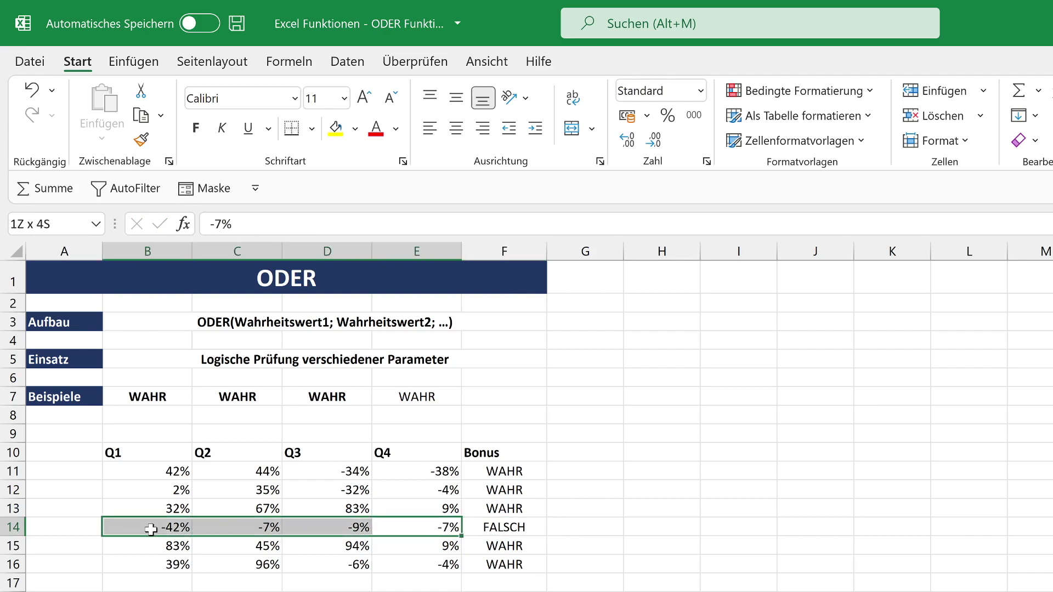
left_click(535, 527)
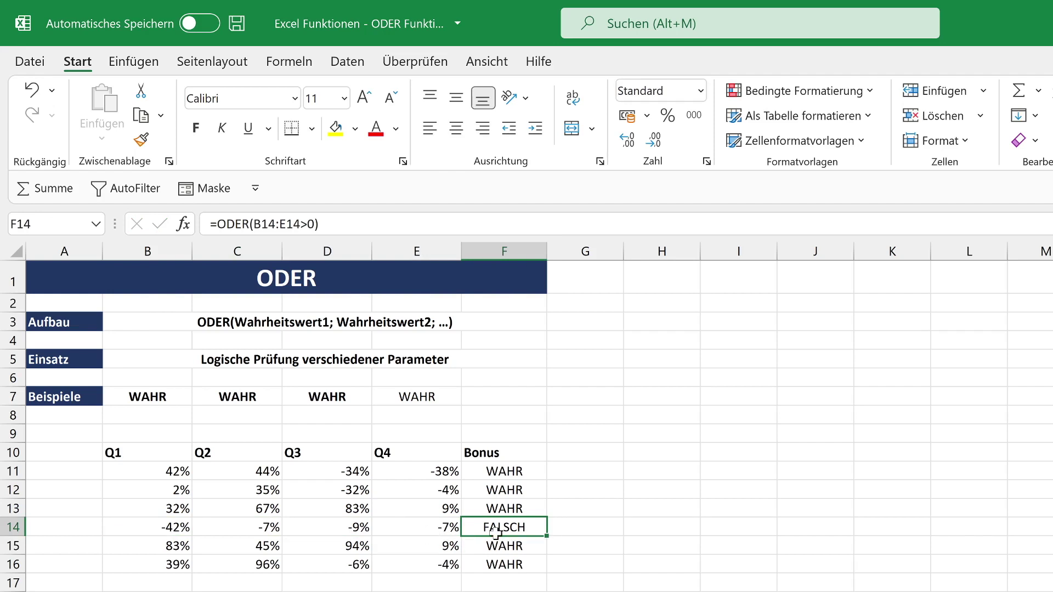
left_click(165, 531)
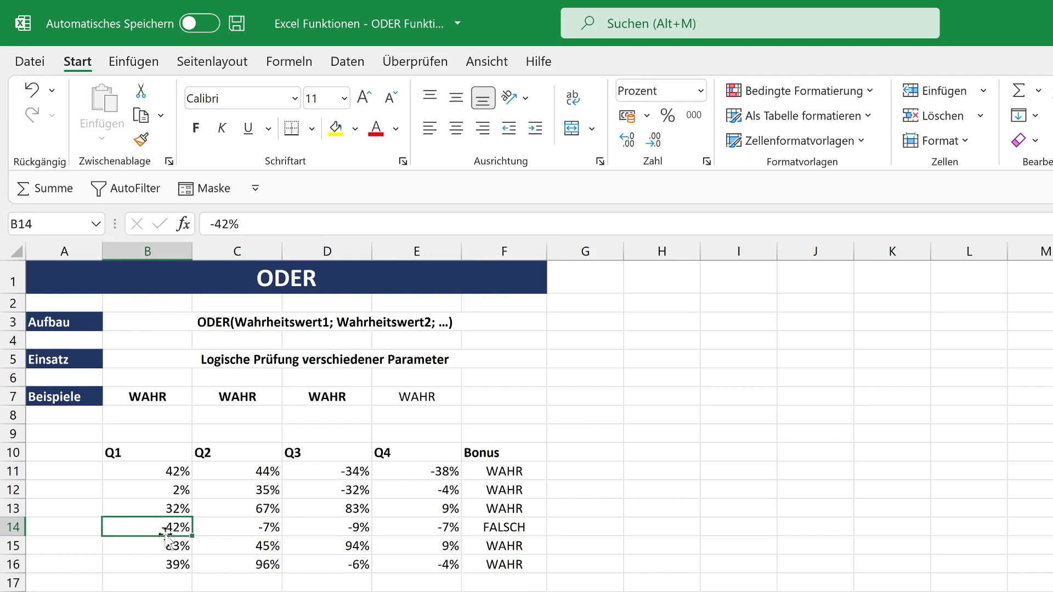
left_click(255, 530)
left_click(351, 528)
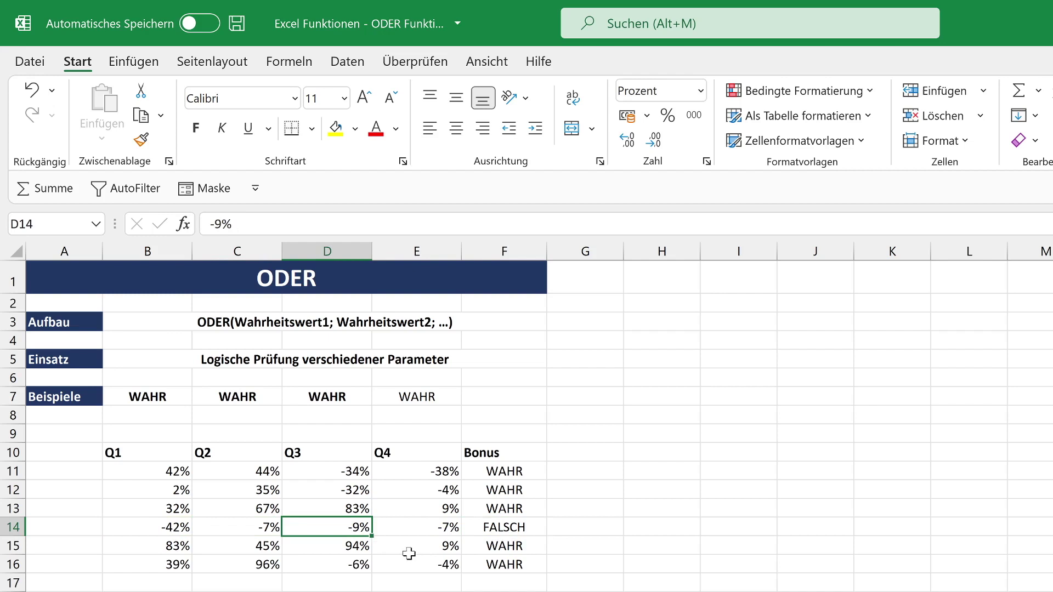
left_click(426, 530)
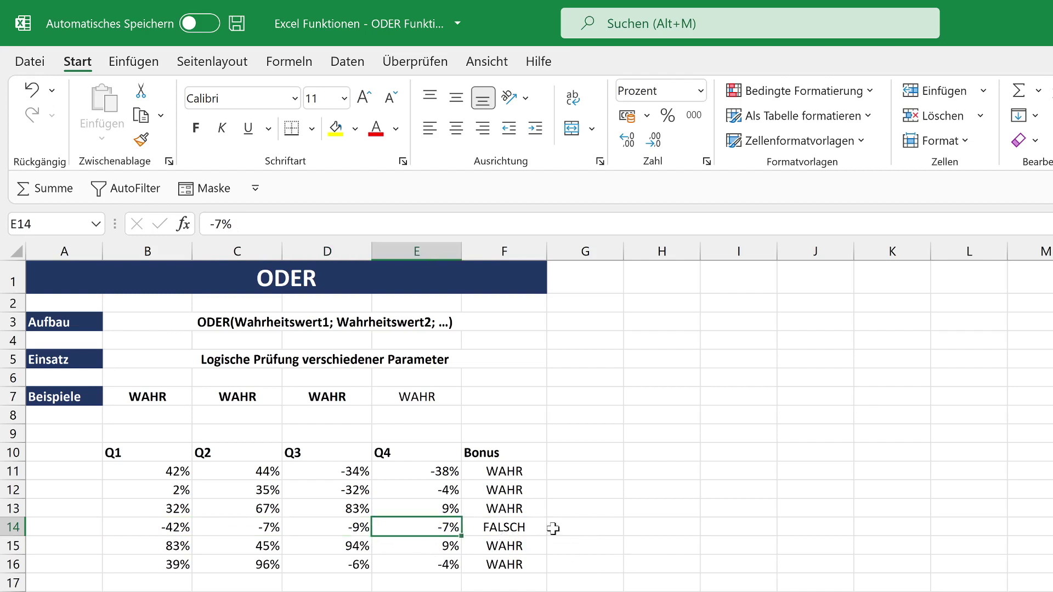
left_click(532, 528)
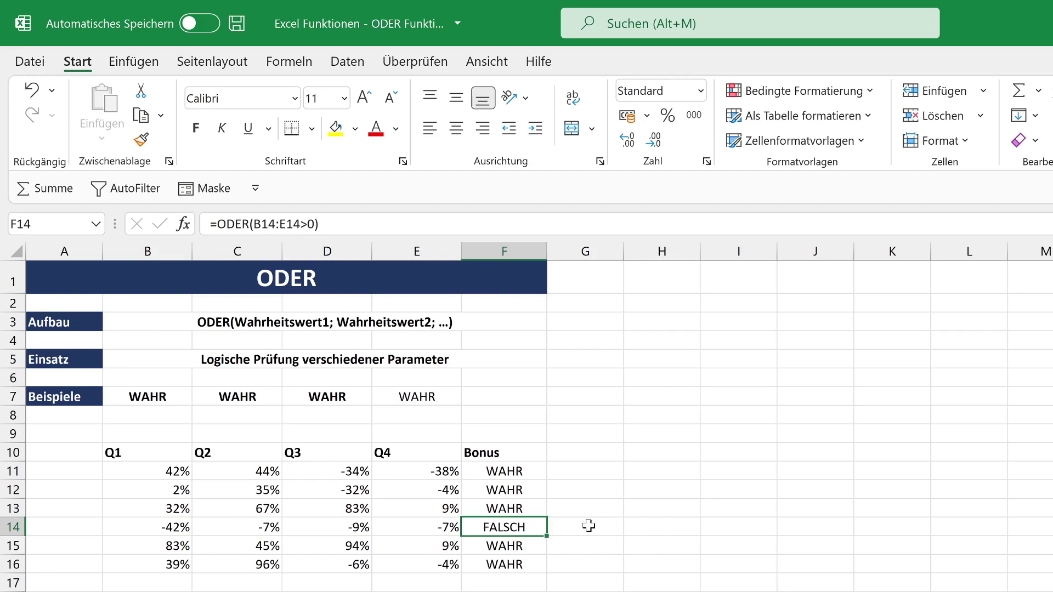